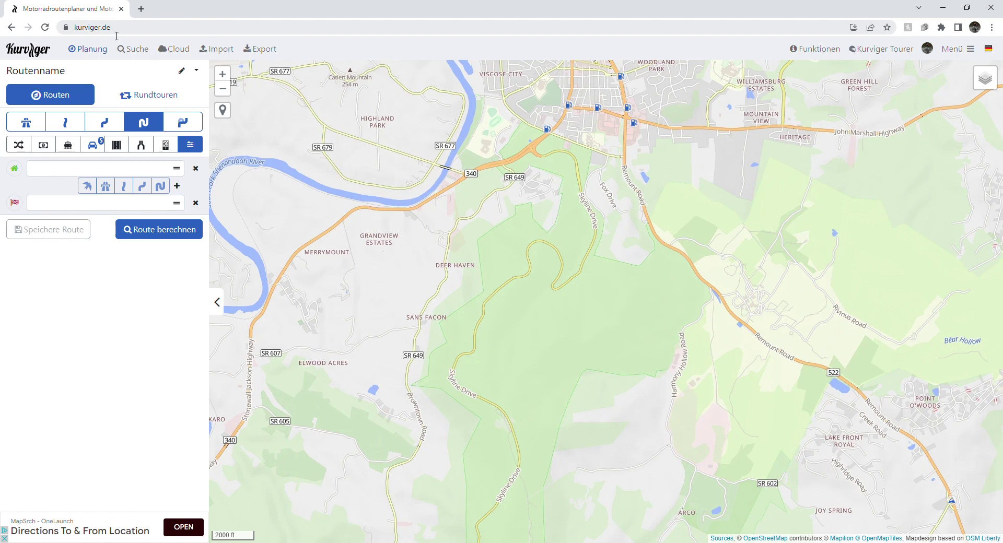
Switch the Kurviger interface language to English
{"action": "left_click_drag", "start_coordinate": [120, 29], "coordinate": [59, 27]}
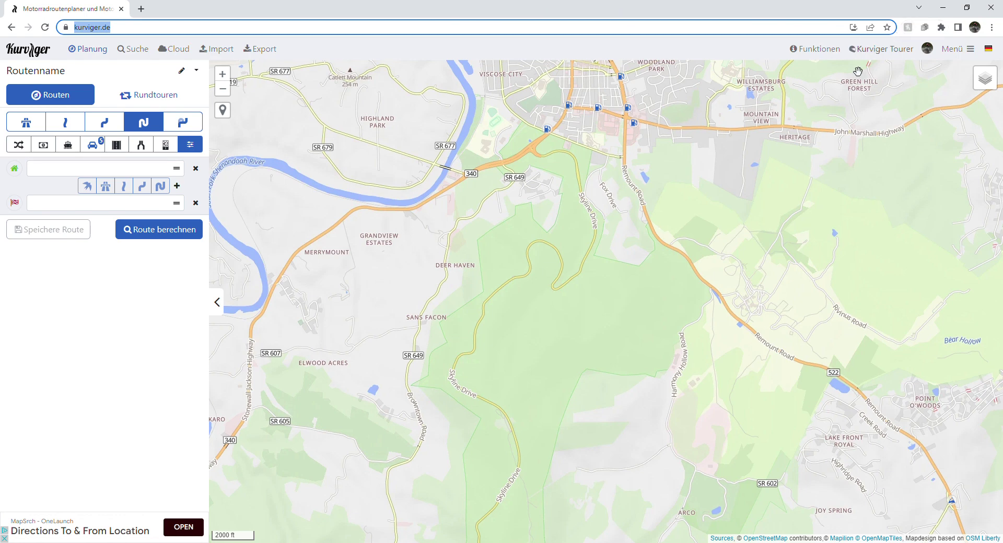
{"action": "left_click", "coordinate": [993, 53]}
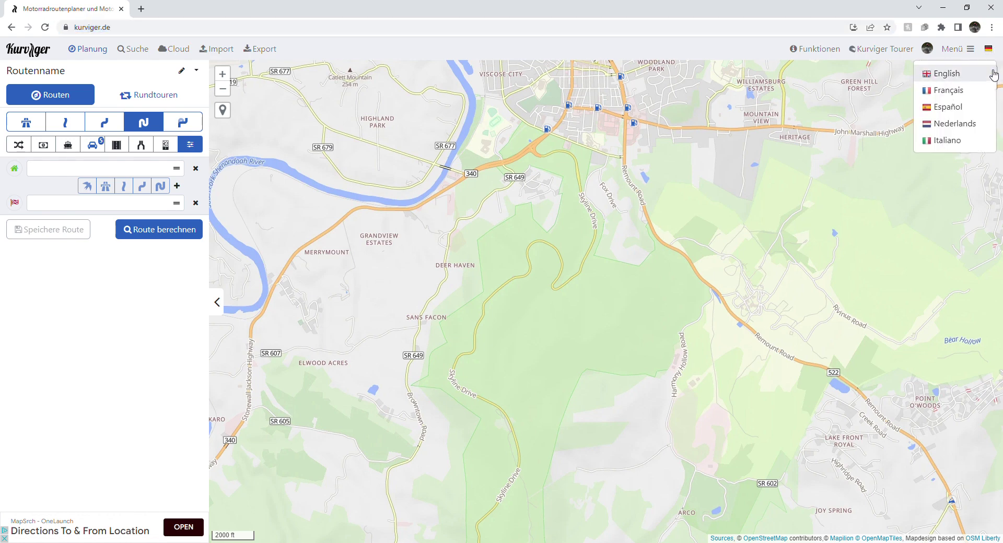
{"action": "left_click", "coordinate": [991, 74]}
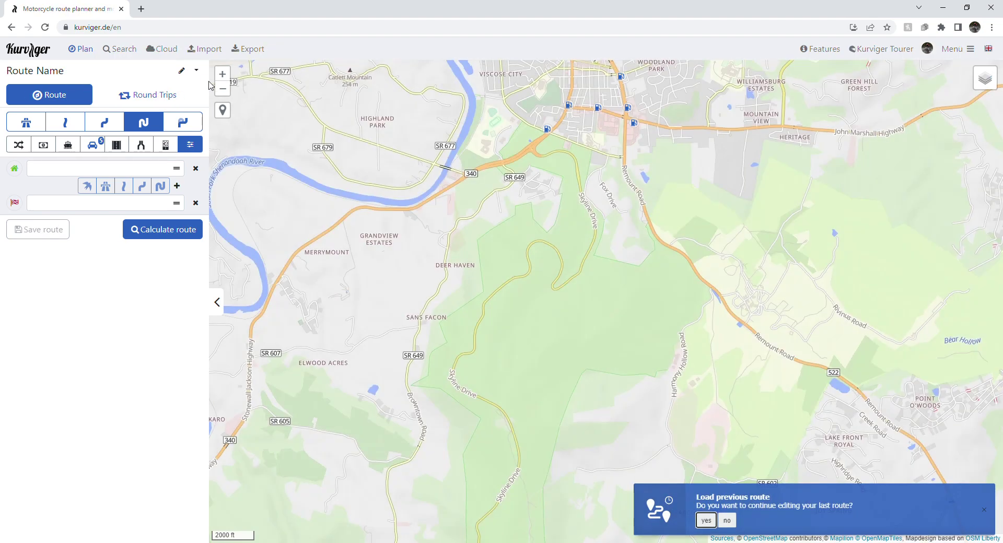
Name the route 'Skyline Drive Ride'
{"action": "left_click", "coordinate": [183, 71]}
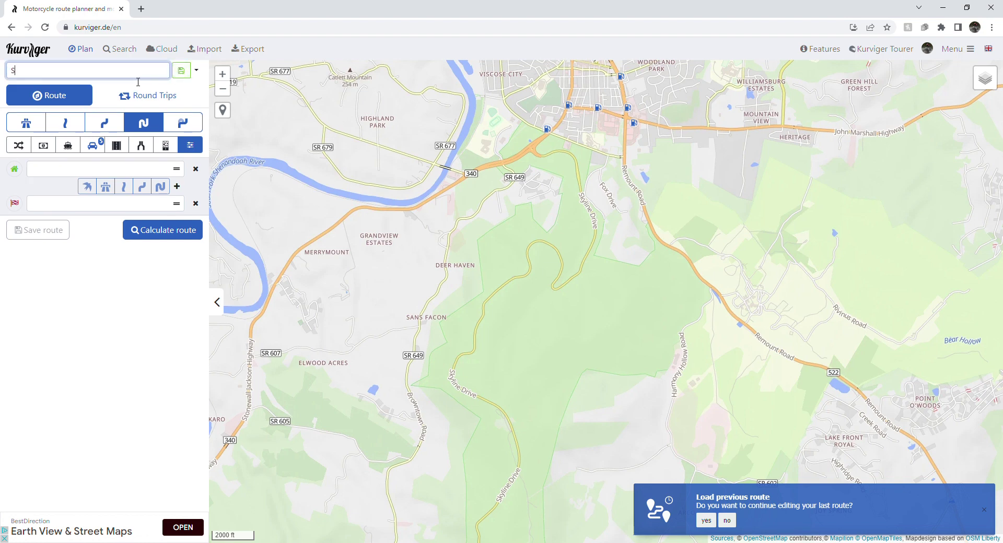
{"action": "type", "text": "Skyline Drive Ride"}
{"action": "key", "text": "Return"}
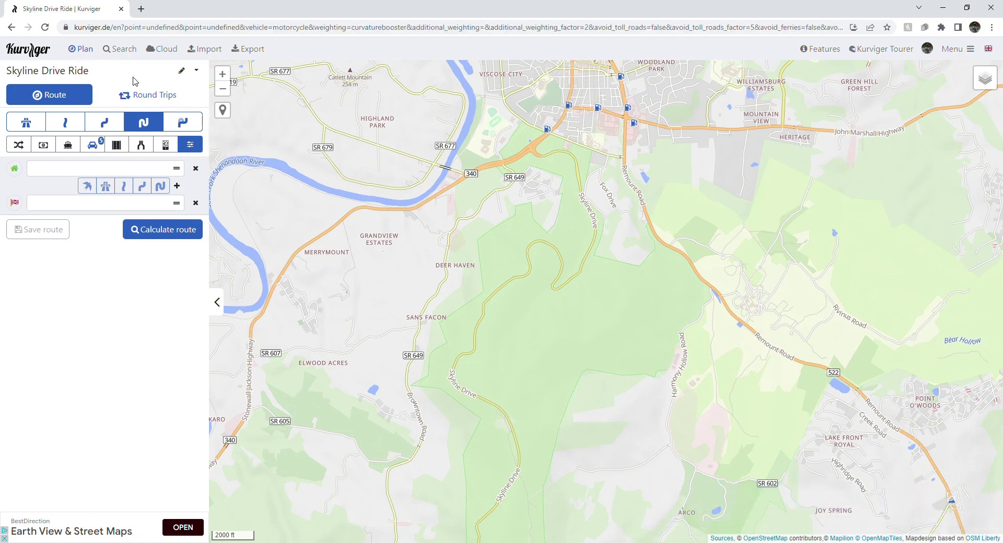
{"action": "left_click", "coordinate": [196, 70]}
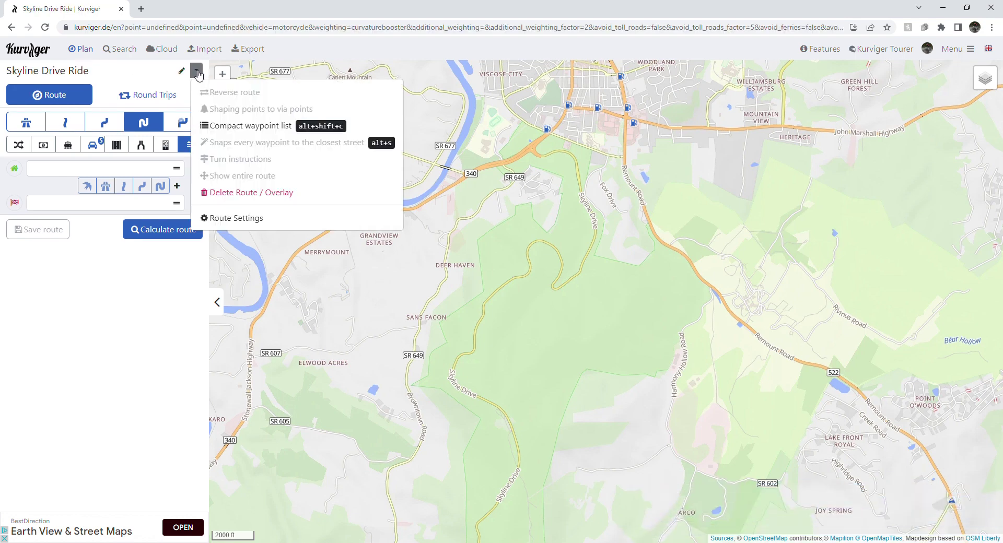
{"action": "left_click", "coordinate": [226, 218]}
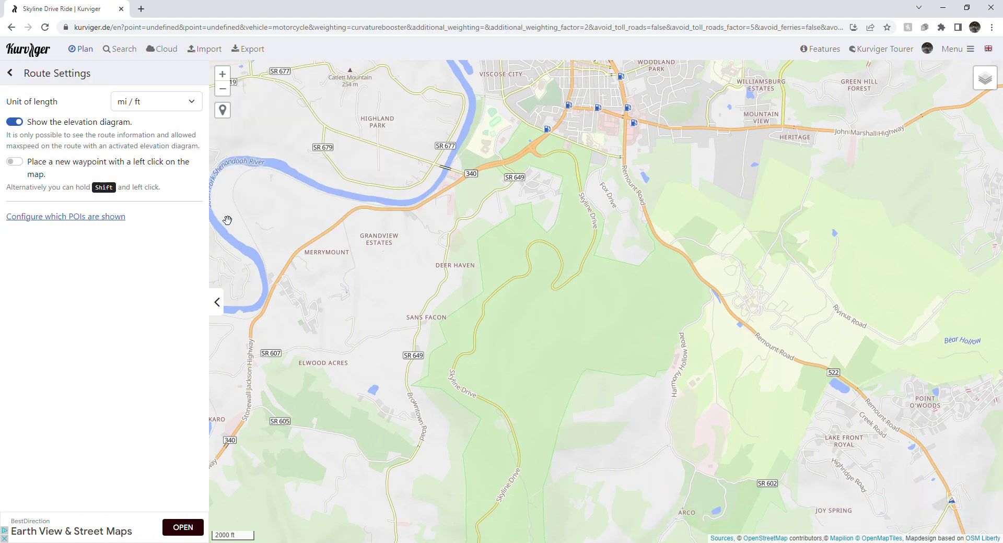
{"action": "left_click", "coordinate": [195, 106]}
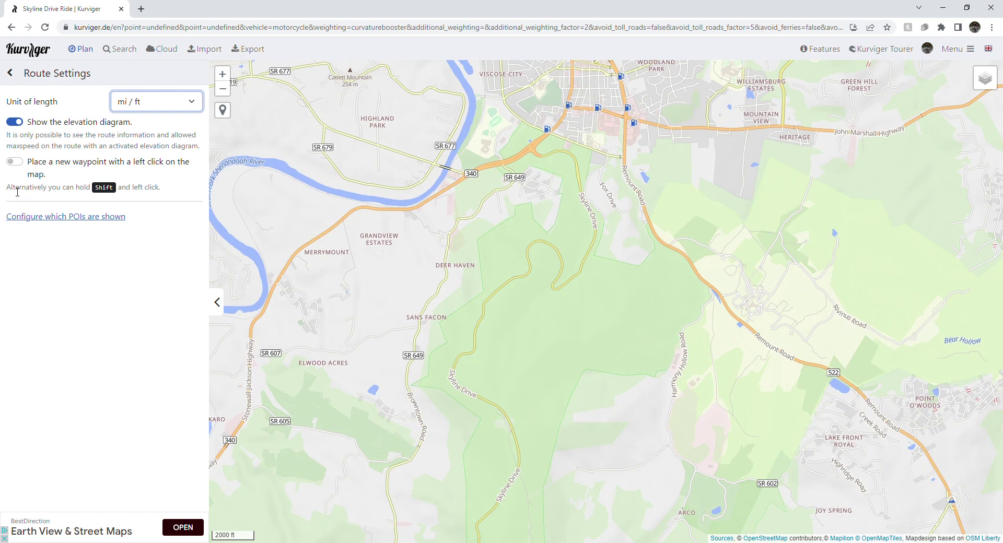
{"action": "left_click_drag", "start_coordinate": [15, 191], "coordinate": [159, 194]}
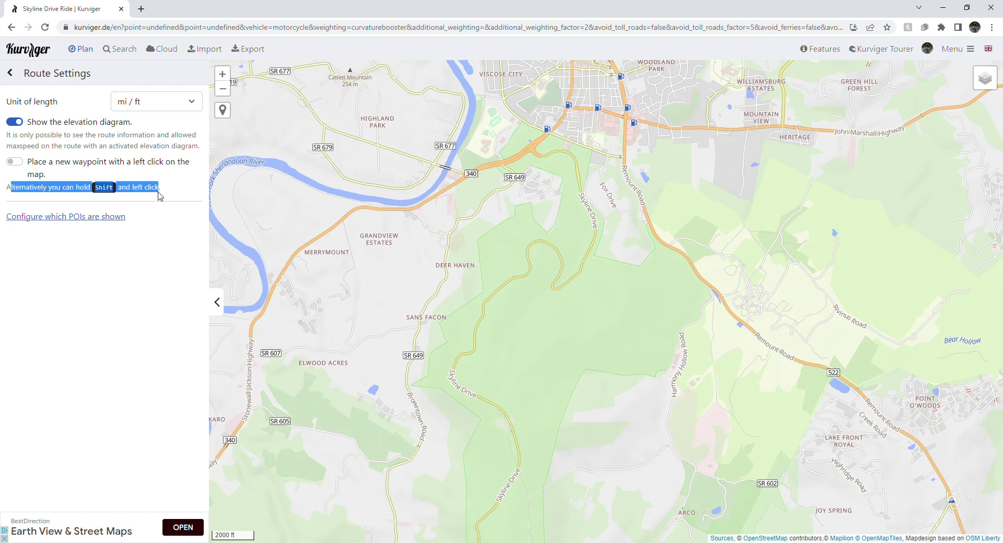
{"action": "left_click", "coordinate": [55, 163]}
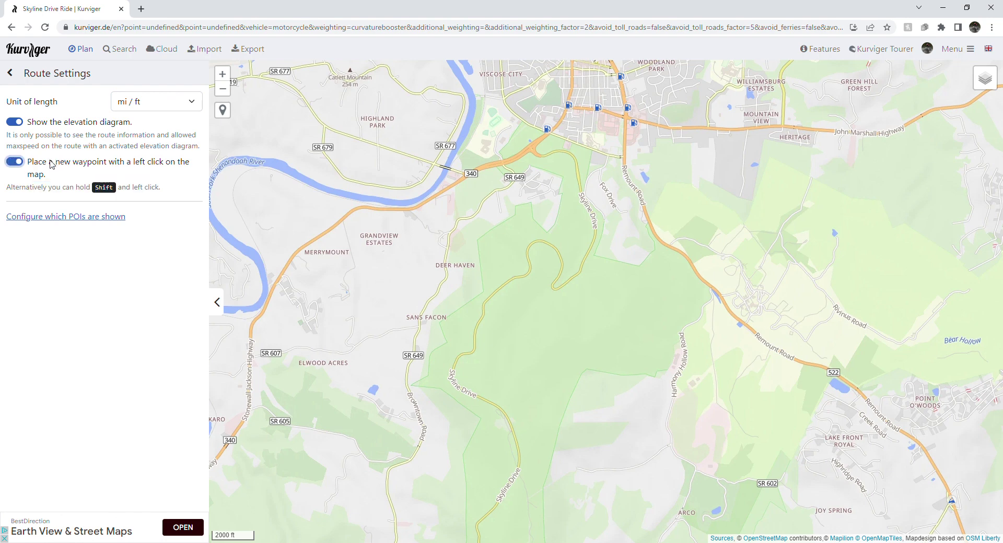
{"action": "left_click", "coordinate": [20, 164]}
{"action": "left_click", "coordinate": [12, 73]}
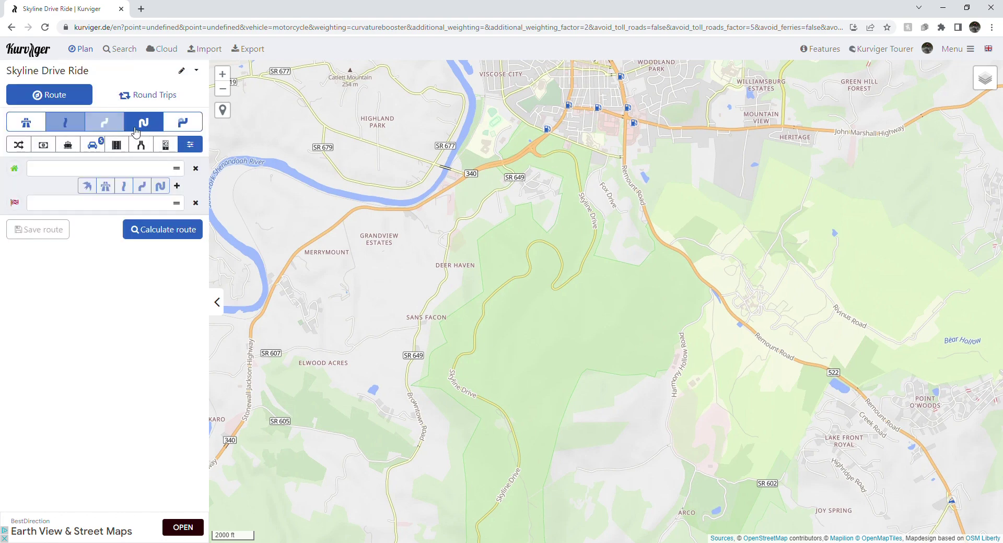
Choose the curviest-roads route type and zoom in on Skyline Drive's north end
{"action": "left_click", "coordinate": [65, 127]}
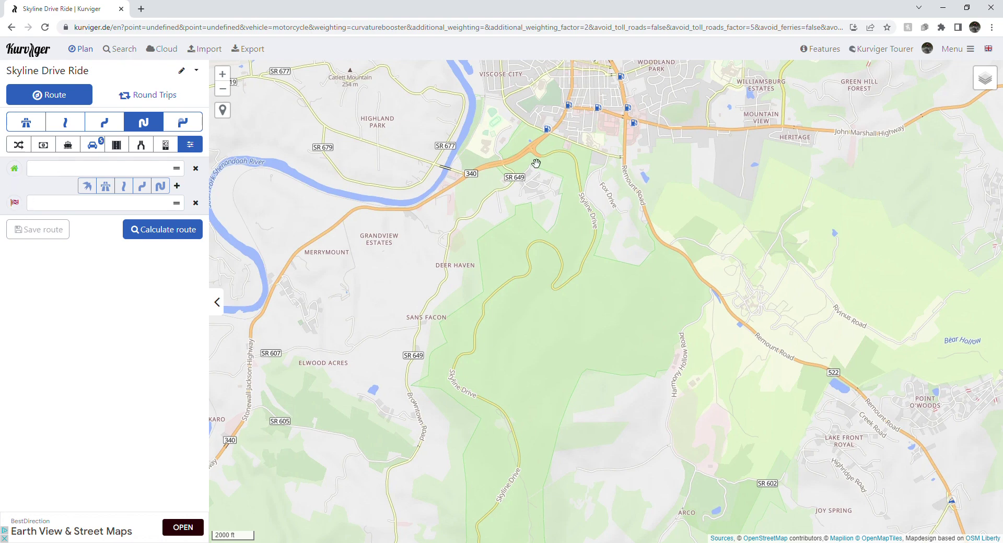
{"action": "scroll", "coordinate": [554, 163], "scroll_direction": "up", "scroll_amount": 3}
{"action": "scroll", "coordinate": [554, 163], "scroll_direction": "up", "scroll_amount": 3}
{"action": "left_click_drag", "start_coordinate": [526, 181], "coordinate": [681, 377]}
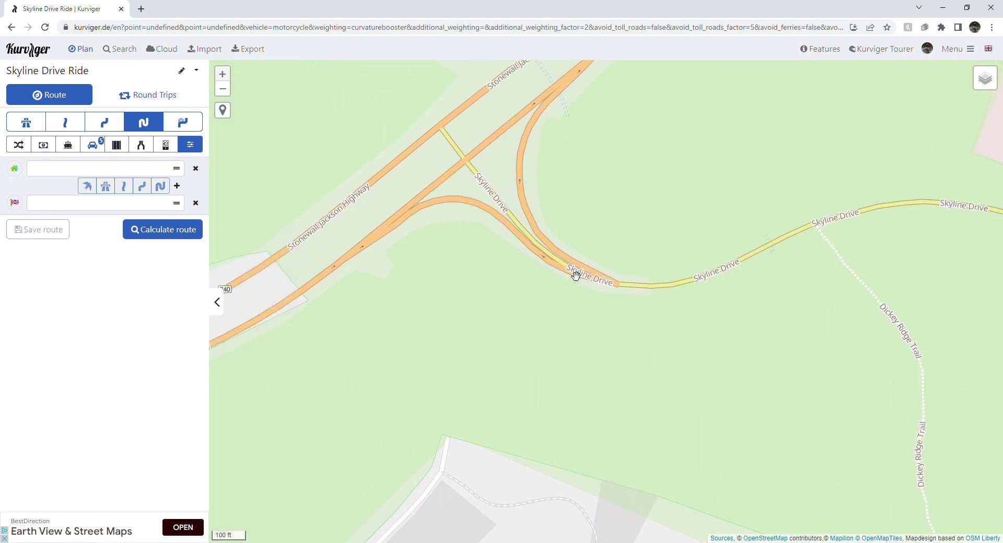
Set the start and a first destination on Skyline Drive for a 0.2 mi route, then bring the road south into view
{"action": "left_click", "coordinate": [487, 187]}
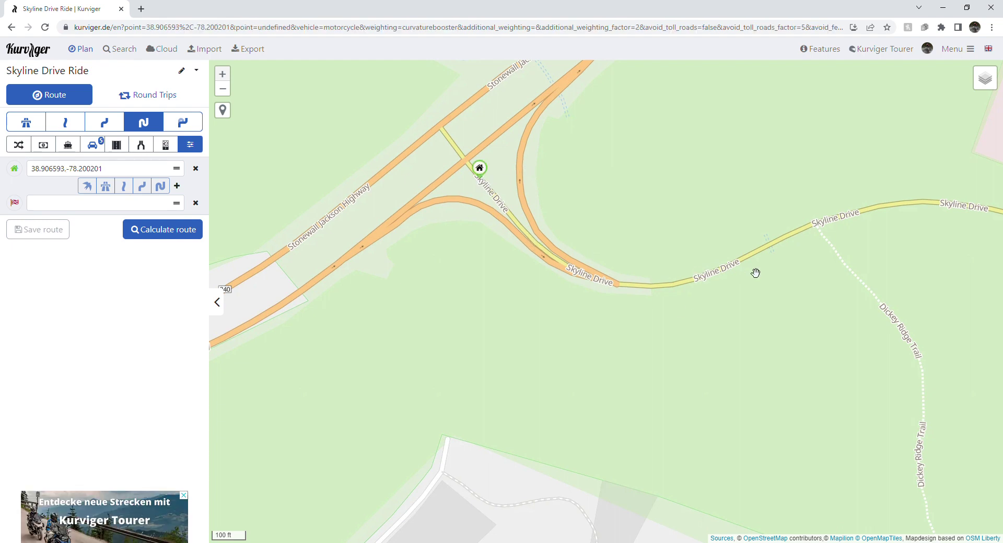
{"action": "left_click", "coordinate": [797, 233]}
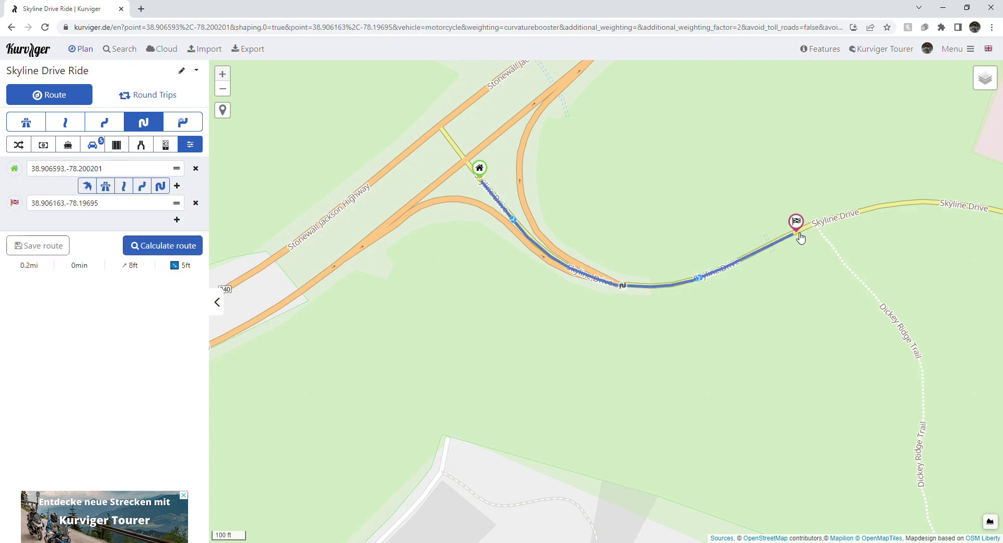
{"action": "left_click_drag", "start_coordinate": [776, 313], "coordinate": [593, 237]}
{"action": "scroll", "coordinate": [593, 237], "scroll_direction": "down", "scroll_amount": 1}
{"action": "left_click_drag", "start_coordinate": [611, 269], "coordinate": [483, 318]}
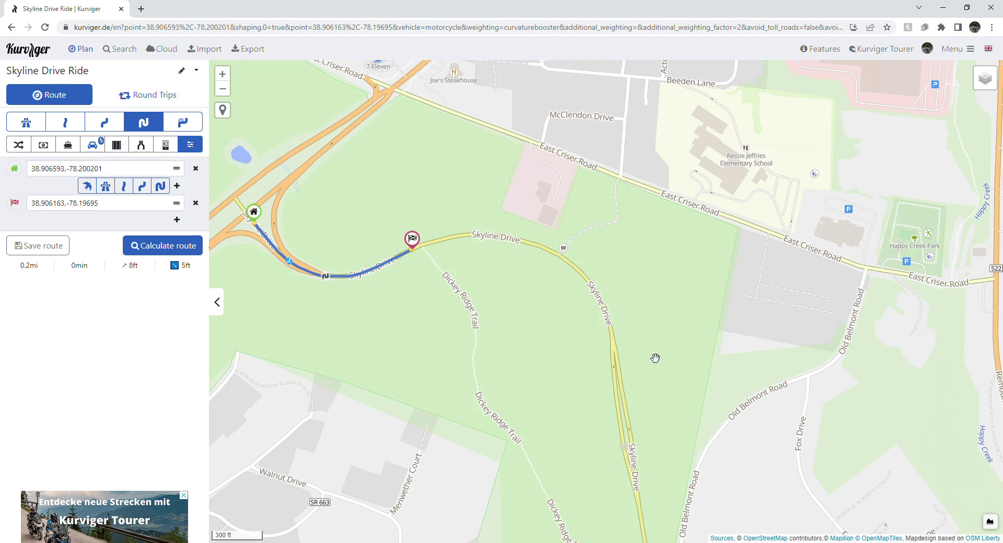
{"action": "left_click_drag", "start_coordinate": [664, 395], "coordinate": [667, 312]}
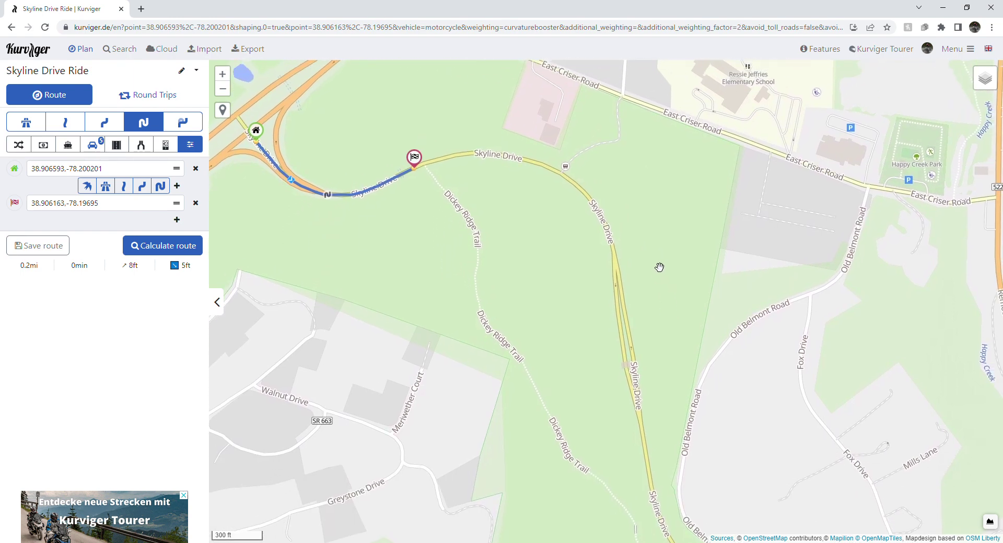
{"action": "left_click_drag", "start_coordinate": [651, 322], "coordinate": [649, 255]}
{"action": "left_click_drag", "start_coordinate": [658, 217], "coordinate": [681, 294]}
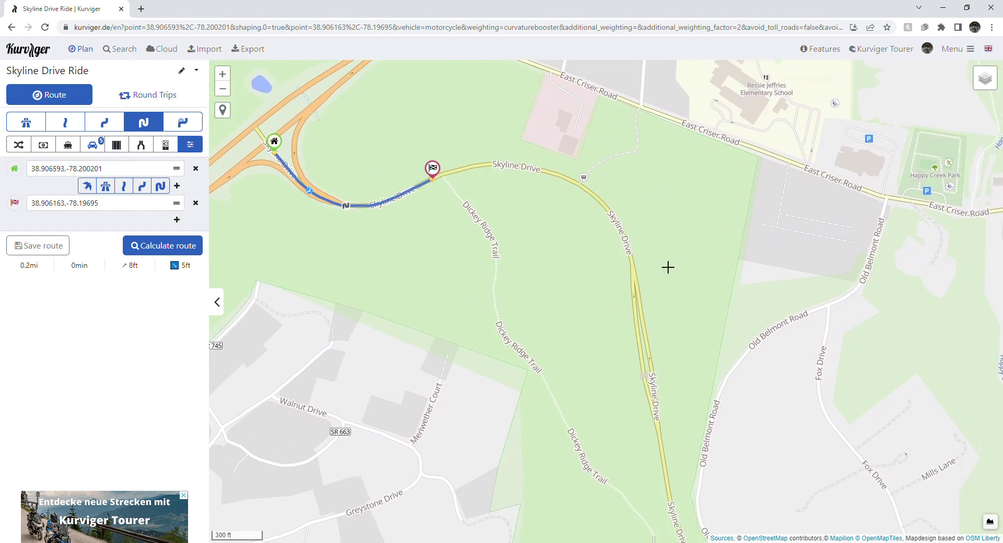
Add destinations down Skyline Drive through and past the hairpin bend
{"action": "left_click", "coordinate": [639, 271]}
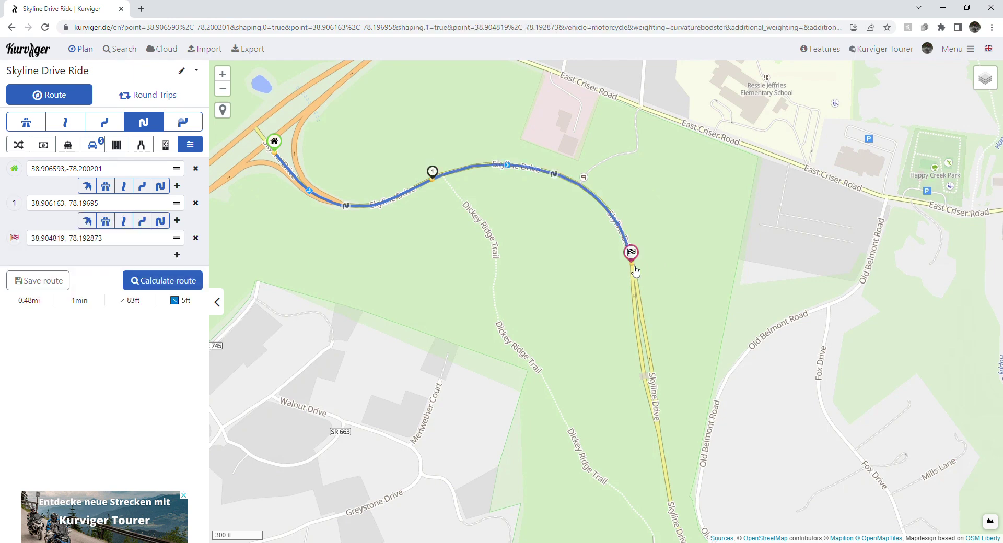
{"action": "left_click_drag", "start_coordinate": [709, 422], "coordinate": [665, 290]}
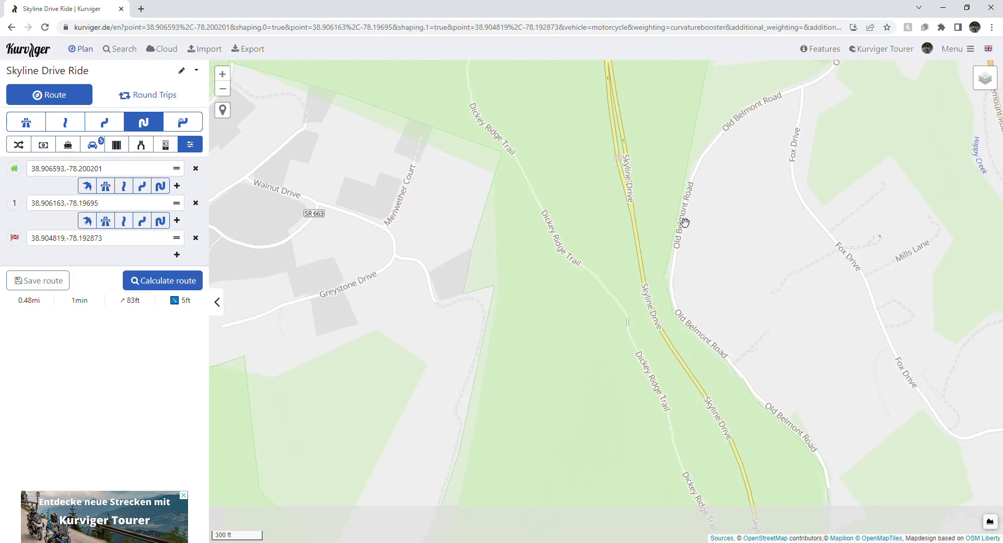
{"action": "left_click", "coordinate": [680, 350]}
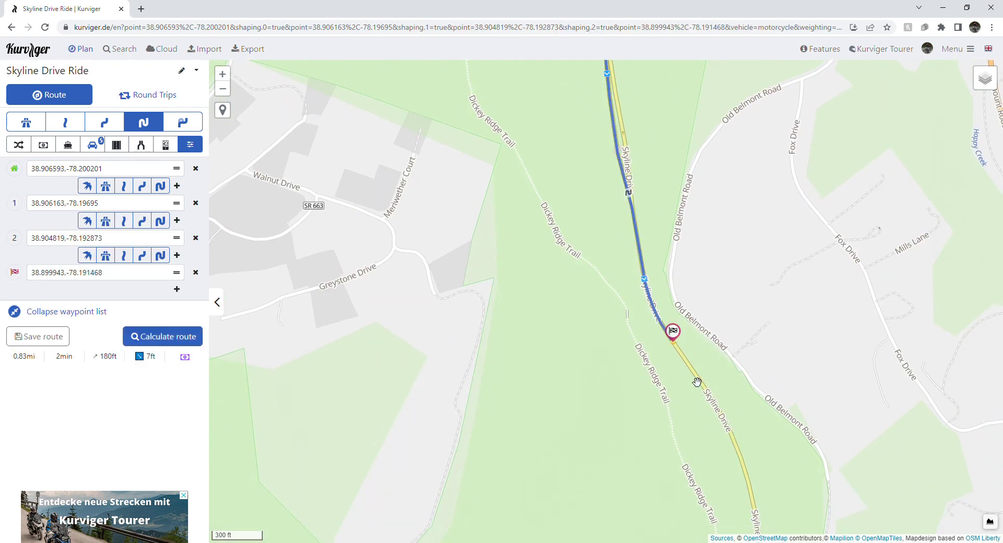
{"action": "scroll", "coordinate": [682, 358], "scroll_direction": "down", "scroll_amount": 1}
{"action": "left_click_drag", "start_coordinate": [777, 439], "coordinate": [685, 254]}
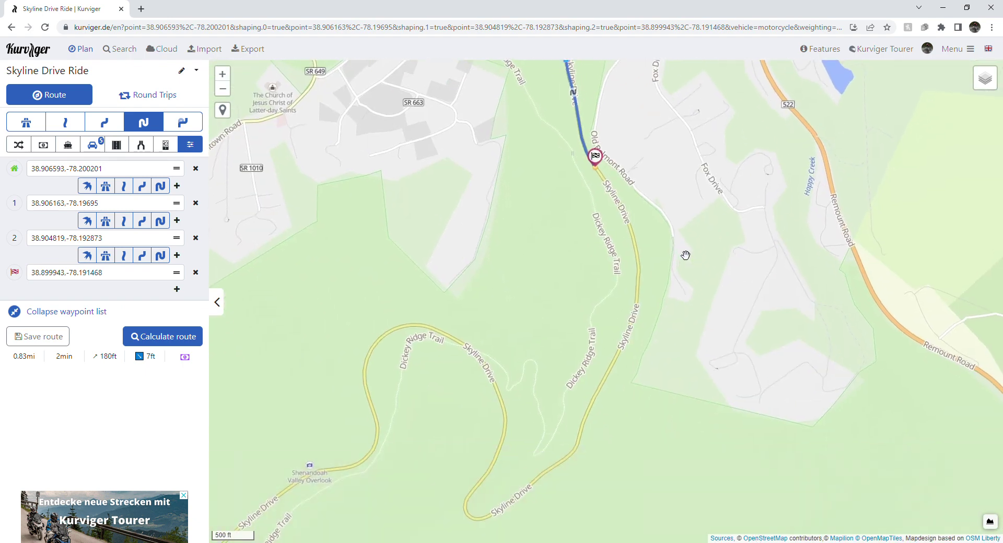
{"action": "left_click", "coordinate": [637, 333]}
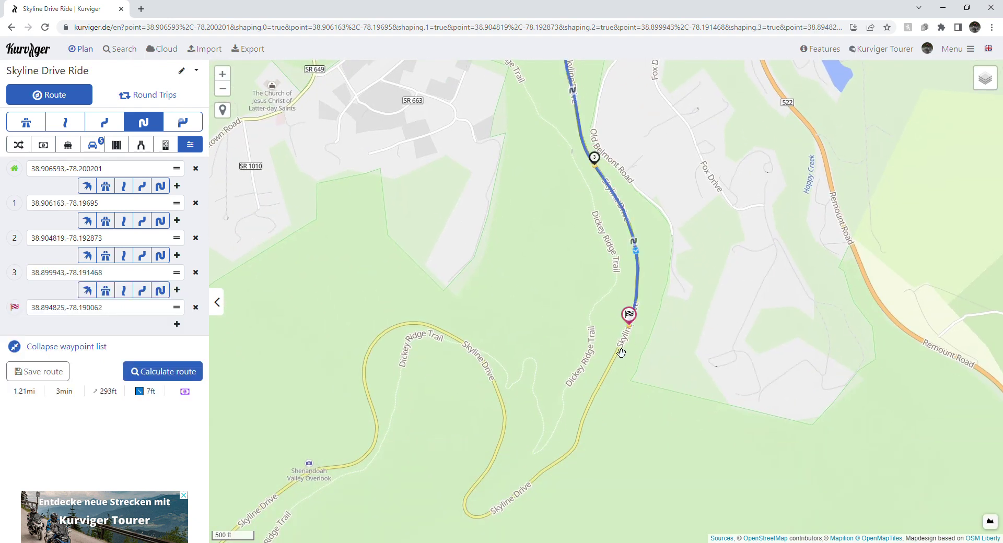
{"action": "left_click", "coordinate": [512, 434]}
{"action": "left_click", "coordinate": [382, 424]}
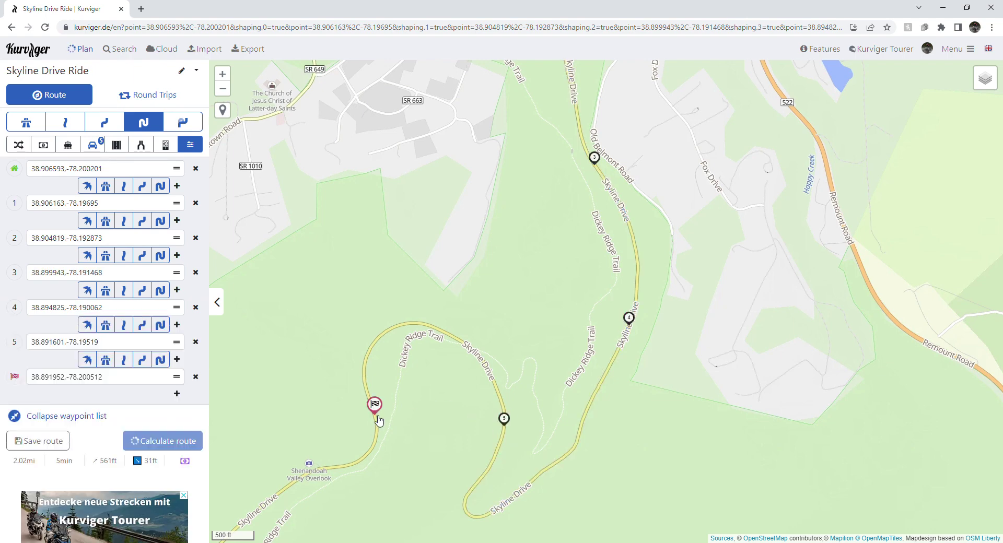
Continue the route south past the parking area and Signal Knob Overlook to Dickey Ridge
{"action": "left_click_drag", "start_coordinate": [390, 492], "coordinate": [606, 250]}
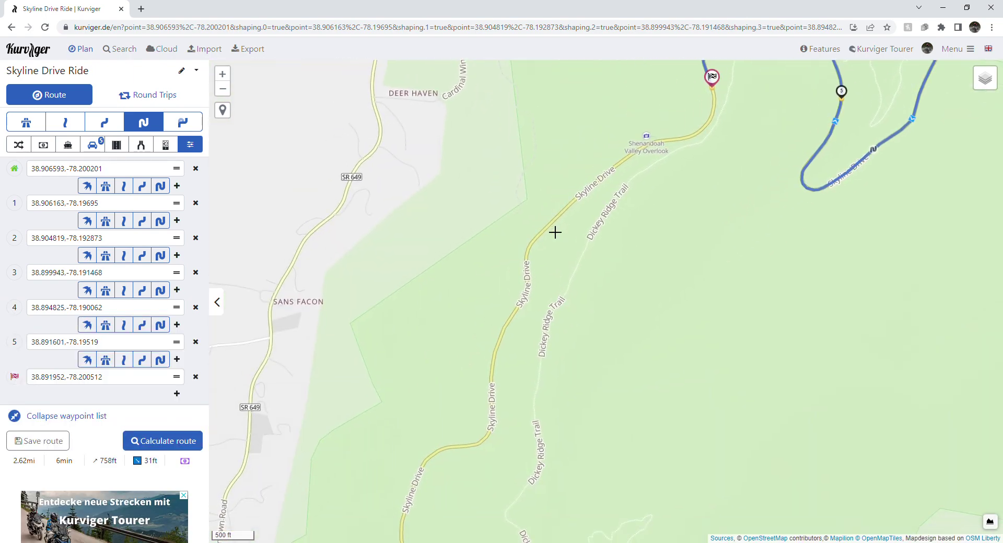
{"action": "left_click", "coordinate": [551, 229]}
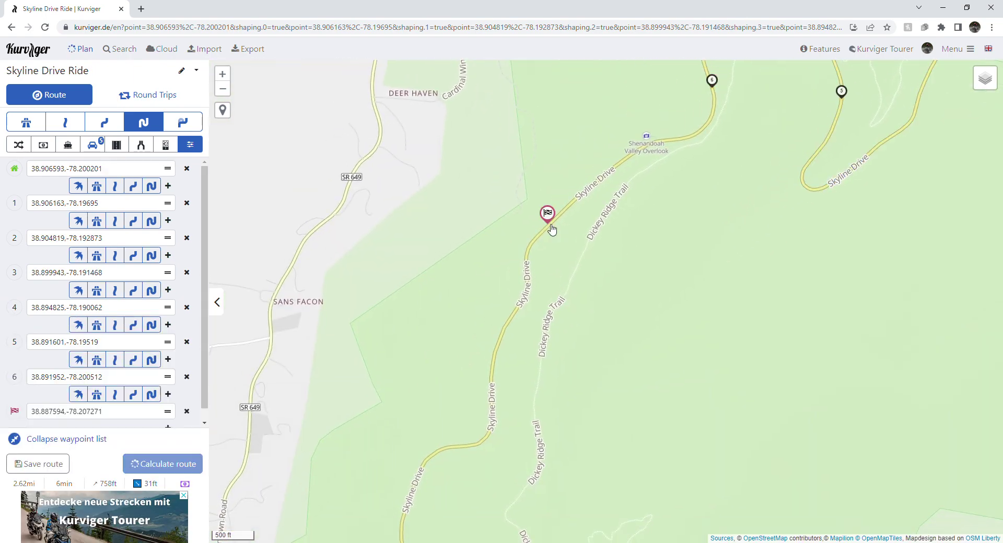
{"action": "left_click", "coordinate": [501, 366]}
{"action": "left_click_drag", "start_coordinate": [511, 432], "coordinate": [653, 204]}
{"action": "left_click", "coordinate": [714, 385]}
{"action": "left_click_drag", "start_coordinate": [806, 402], "coordinate": [806, 337]}
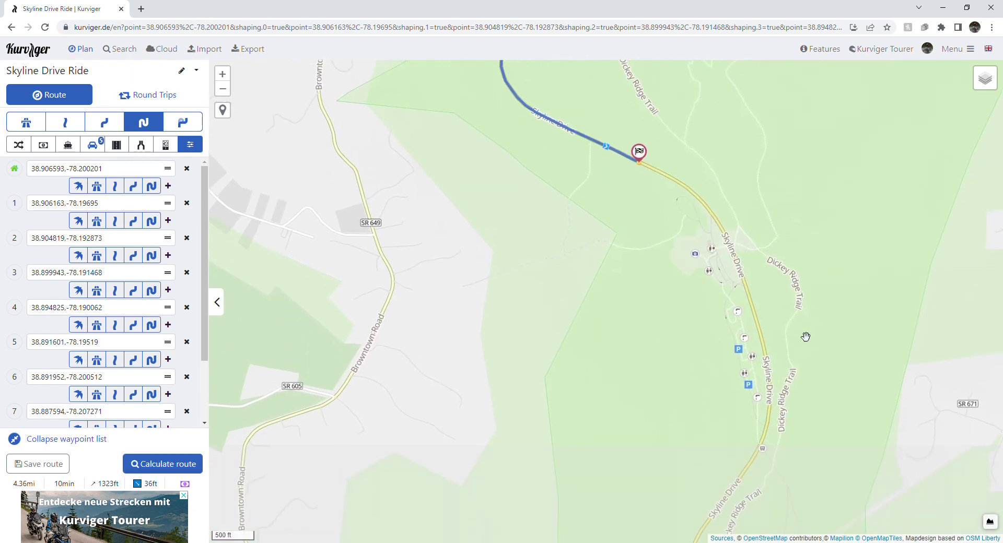
{"action": "left_click", "coordinate": [771, 354]}
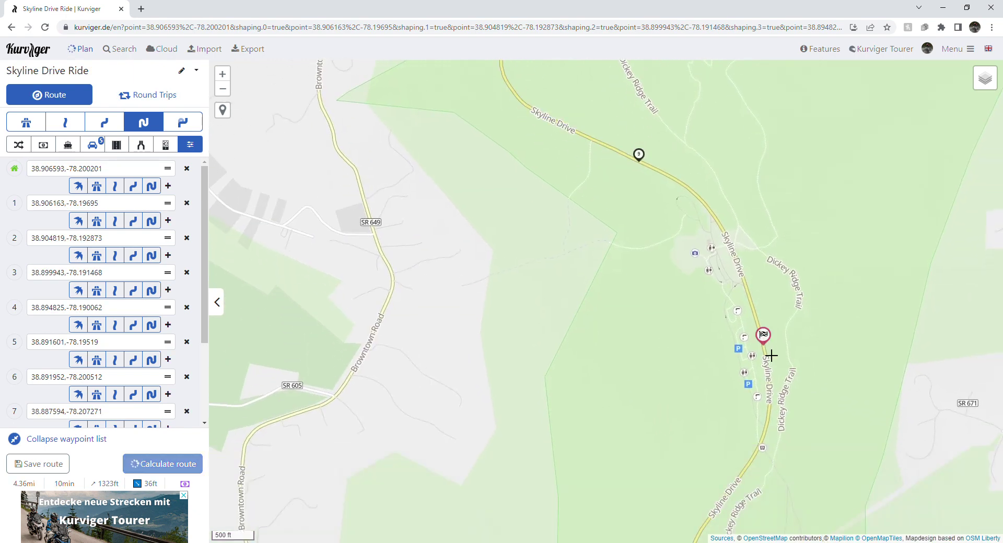
{"action": "left_click_drag", "start_coordinate": [818, 447], "coordinate": [788, 240]}
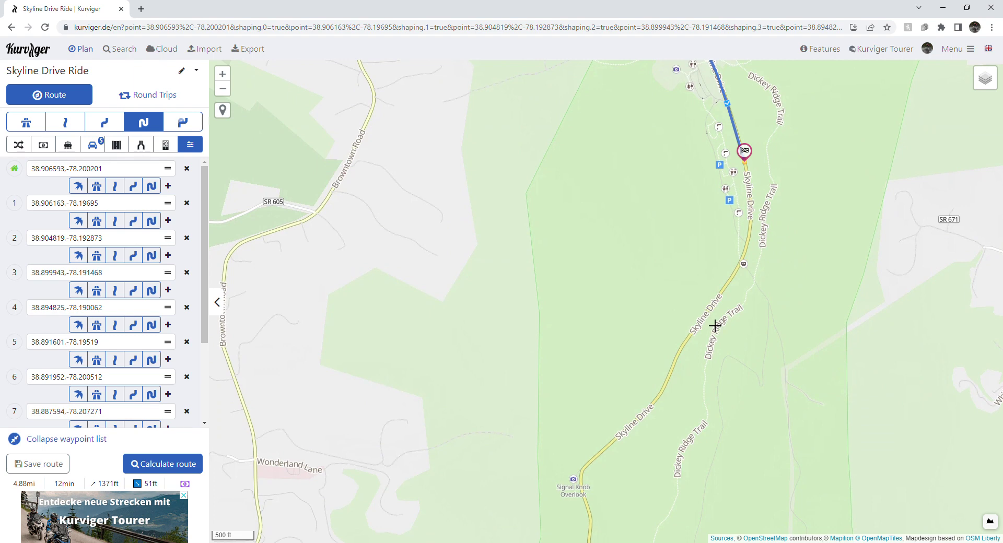
{"action": "left_click", "coordinate": [712, 323]}
{"action": "left_click_drag", "start_coordinate": [730, 376], "coordinate": [763, 179]}
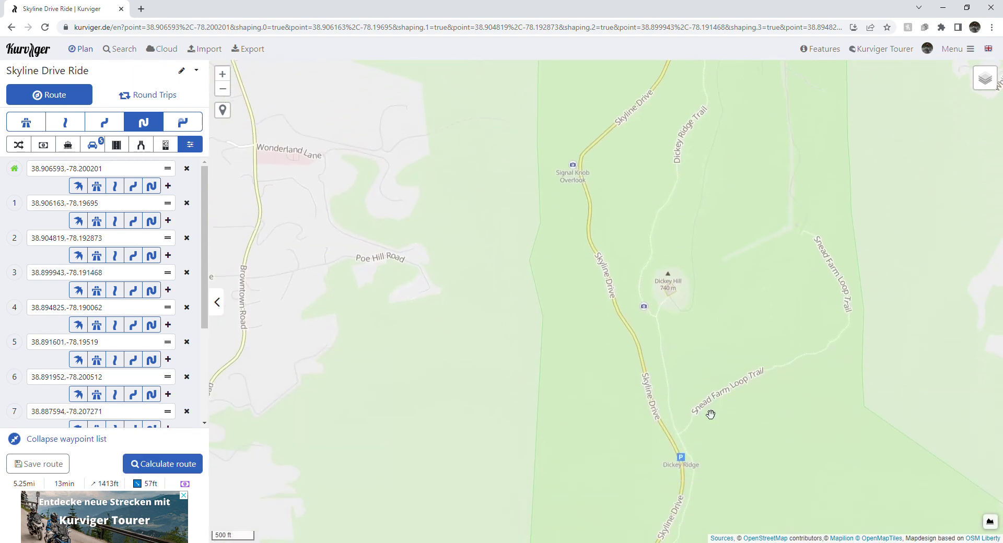
{"action": "left_click", "coordinate": [683, 455]}
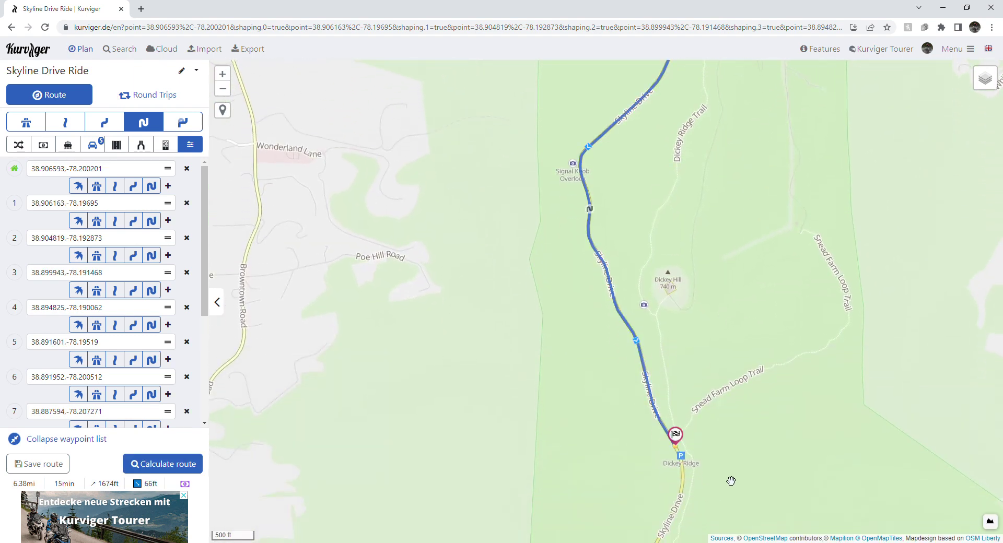
Extend the route beyond Dickey Ridge to near Mount Marshall Road
{"action": "scroll", "coordinate": [729, 479], "scroll_direction": "down", "scroll_amount": 1}
{"action": "left_click_drag", "start_coordinate": [754, 481], "coordinate": [781, 283]}
{"action": "left_click_drag", "start_coordinate": [821, 383], "coordinate": [678, 237]}
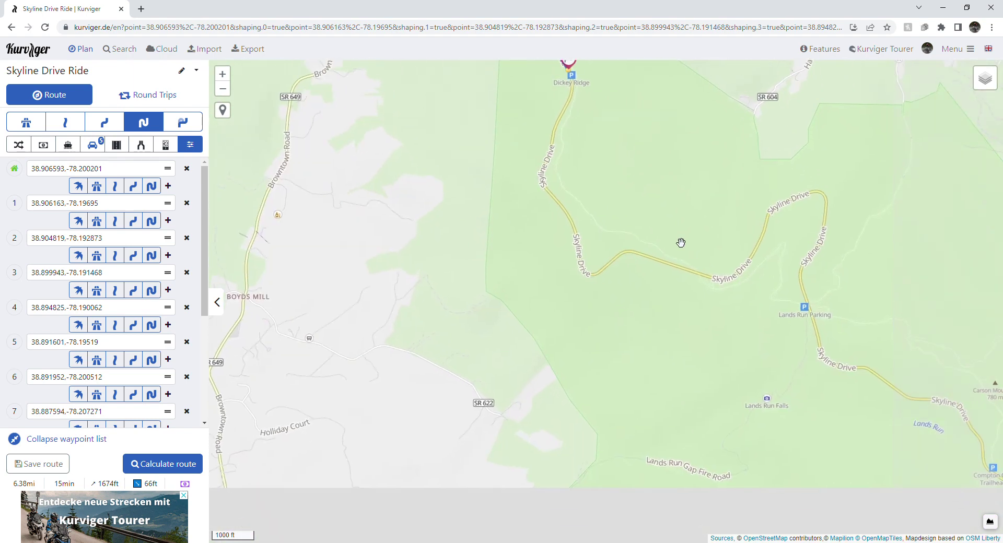
{"action": "left_click", "coordinate": [892, 386]}
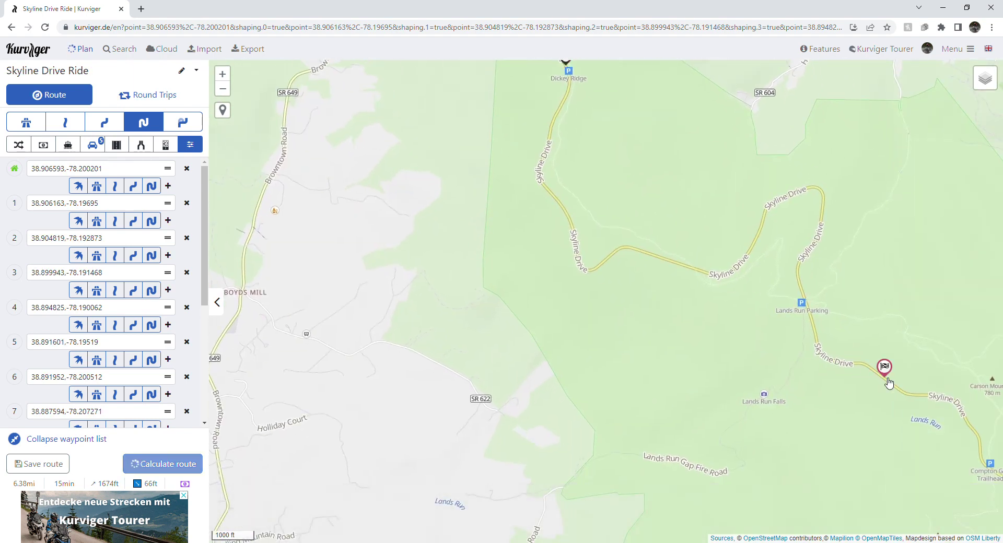
{"action": "left_click_drag", "start_coordinate": [921, 384], "coordinate": [757, 246]}
{"action": "left_click", "coordinate": [767, 247]}
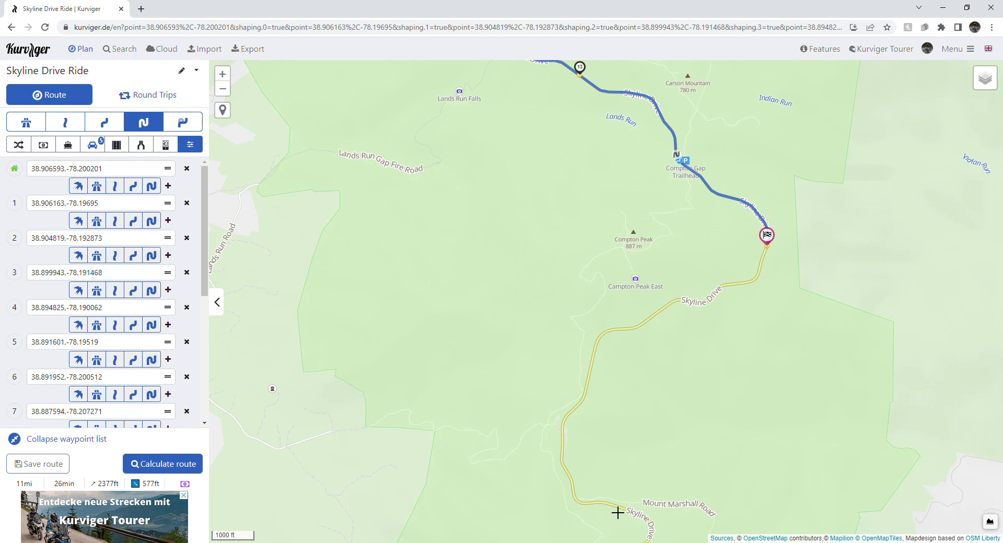
{"action": "left_click", "coordinate": [617, 513]}
Add stops past Range View Overlook and Little Hogback Mountain to near Matthews Arm Road
{"action": "left_click_drag", "start_coordinate": [810, 526], "coordinate": [788, 320]}
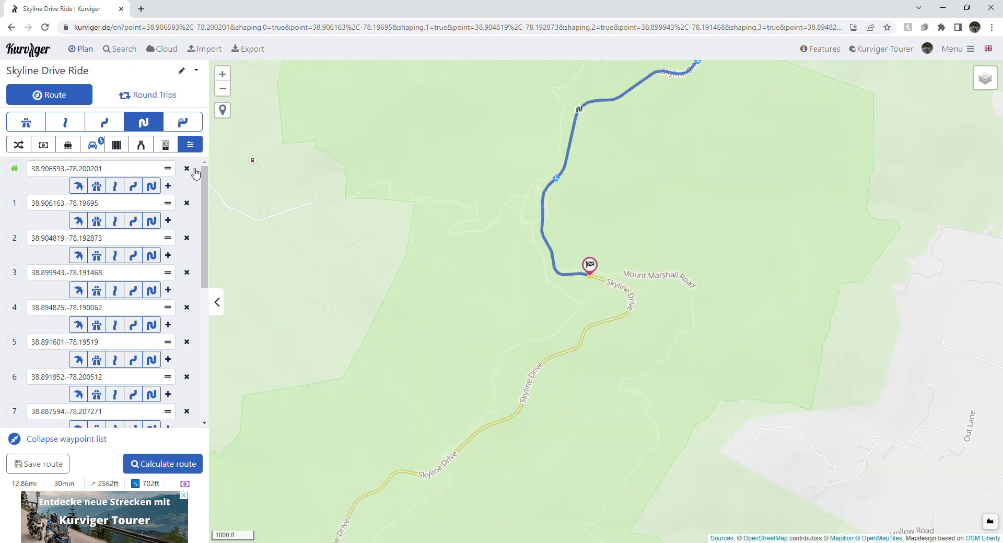
{"action": "scroll", "coordinate": [196, 235], "scroll_direction": "down", "scroll_amount": 6}
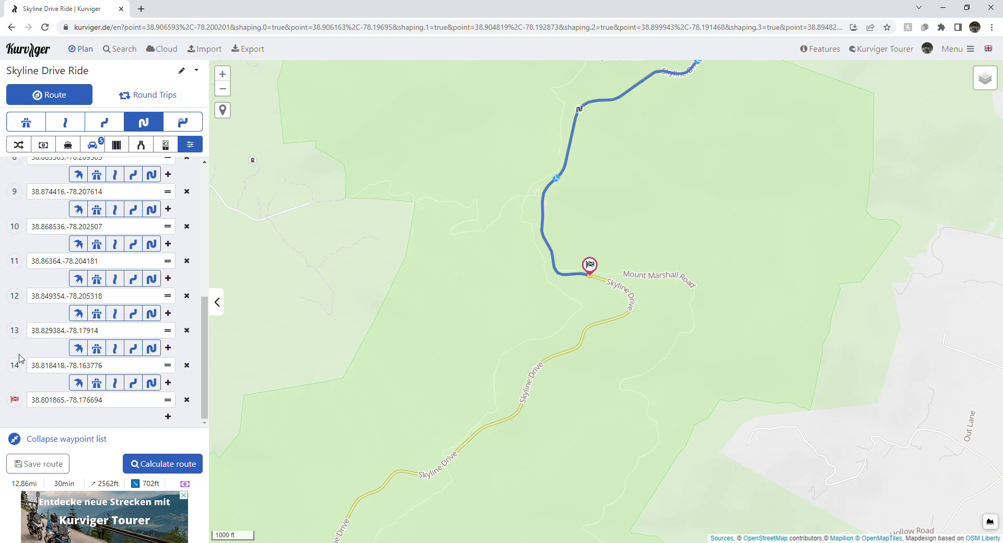
{"action": "left_click_drag", "start_coordinate": [506, 463], "coordinate": [636, 334]}
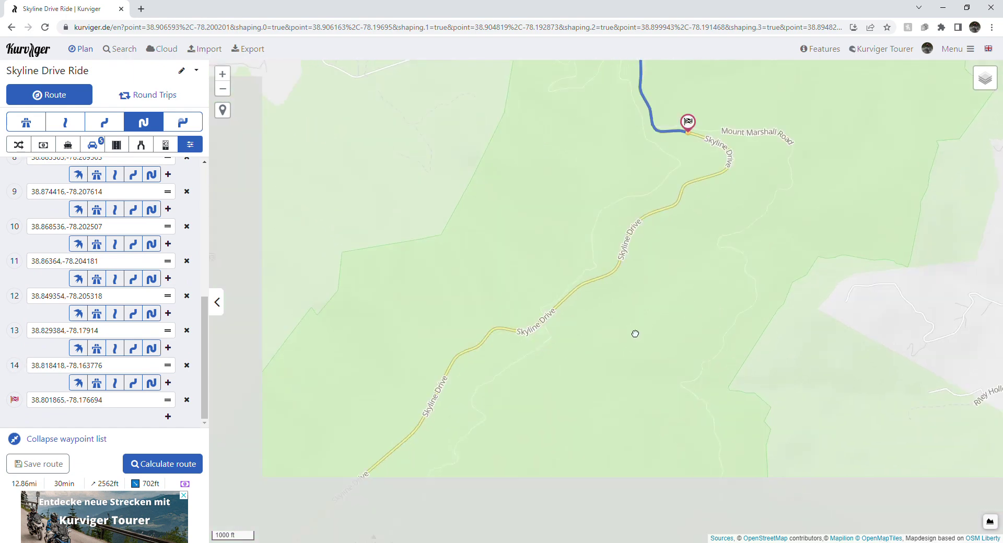
{"action": "left_click_drag", "start_coordinate": [589, 415], "coordinate": [692, 249]}
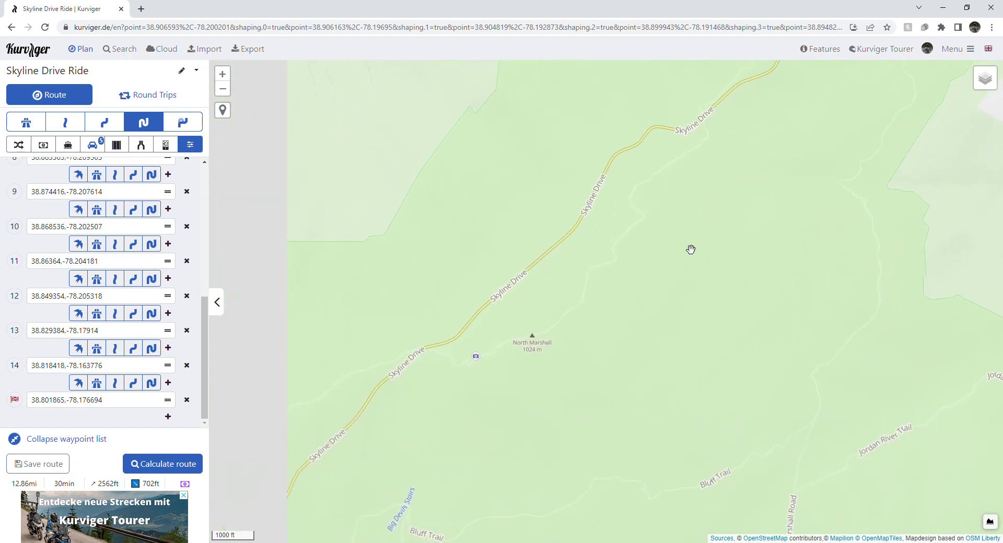
{"action": "left_click", "coordinate": [552, 252]}
{"action": "left_click_drag", "start_coordinate": [548, 293], "coordinate": [607, 257]}
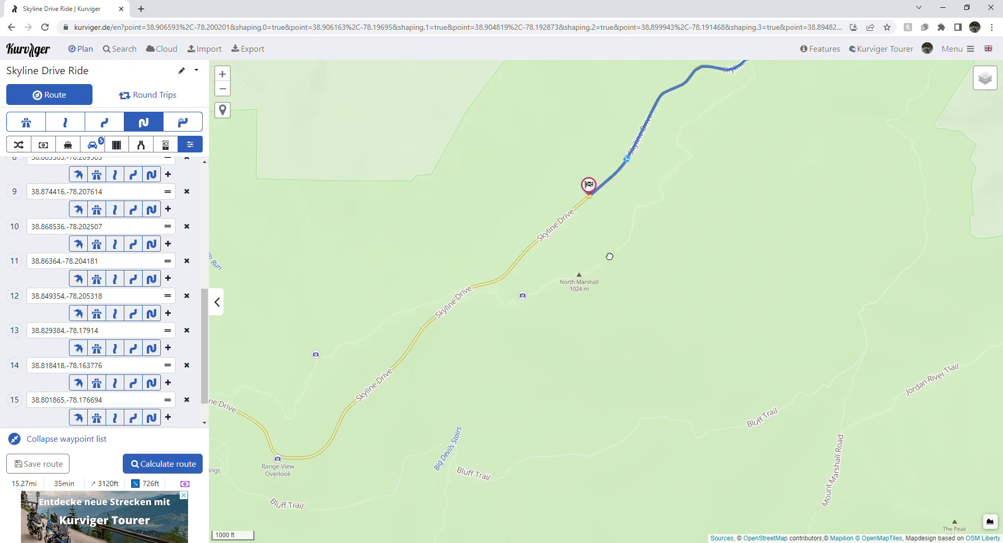
{"action": "left_click", "coordinate": [462, 325]}
{"action": "left_click_drag", "start_coordinate": [405, 352], "coordinate": [698, 329]}
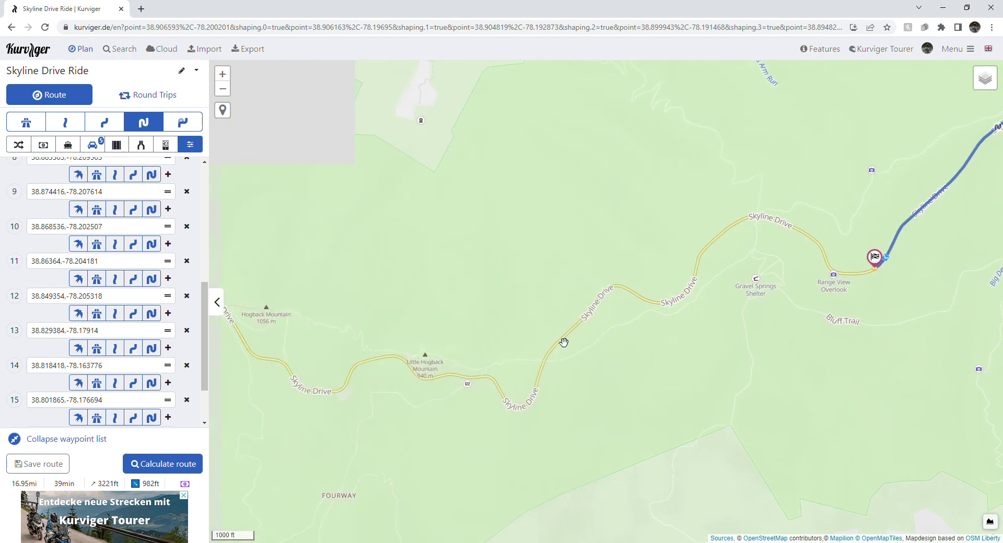
{"action": "left_click", "coordinate": [392, 364]}
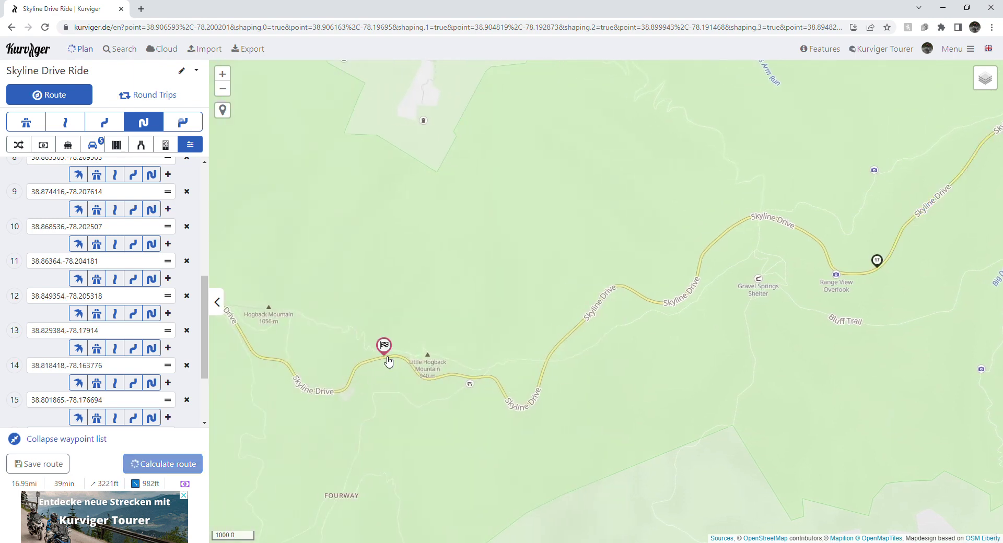
{"action": "left_click_drag", "start_coordinate": [392, 364], "coordinate": [679, 324]}
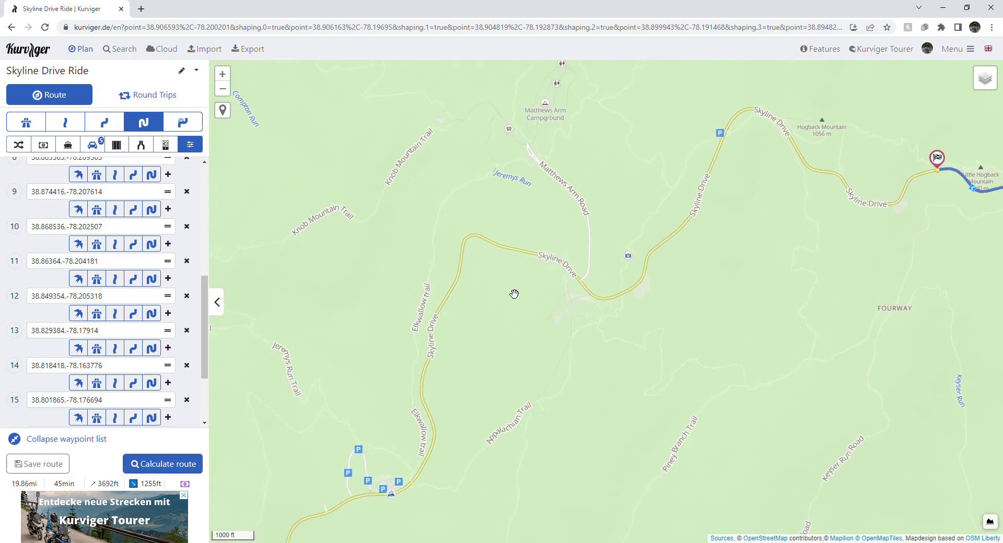
{"action": "left_click", "coordinate": [597, 239]}
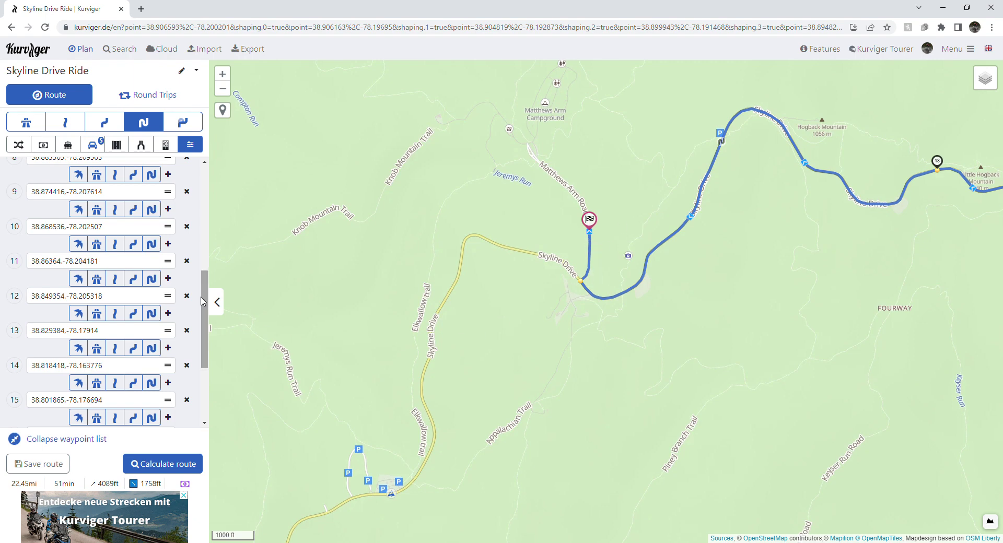
{"action": "left_click_drag", "start_coordinate": [205, 296], "coordinate": [215, 368]}
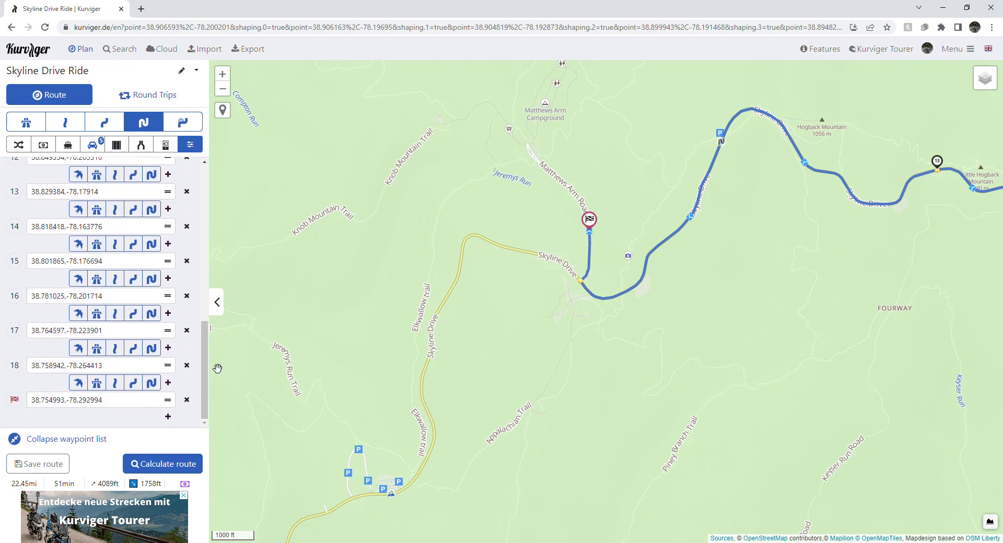
Delete the misplaced Matthews Arm Road stop and add destinations back on Skyline Drive
{"action": "left_click", "coordinate": [189, 400]}
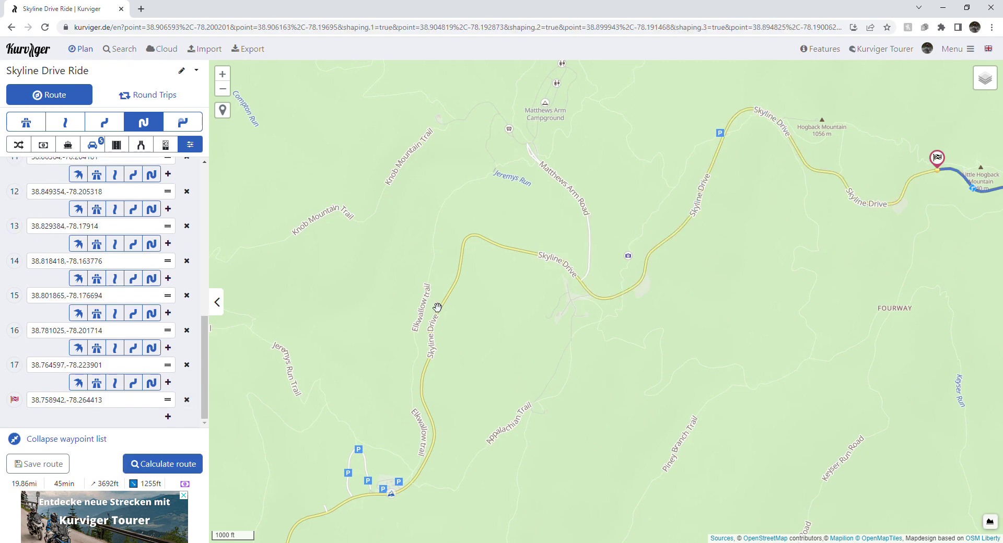
{"action": "left_click", "coordinate": [591, 295]}
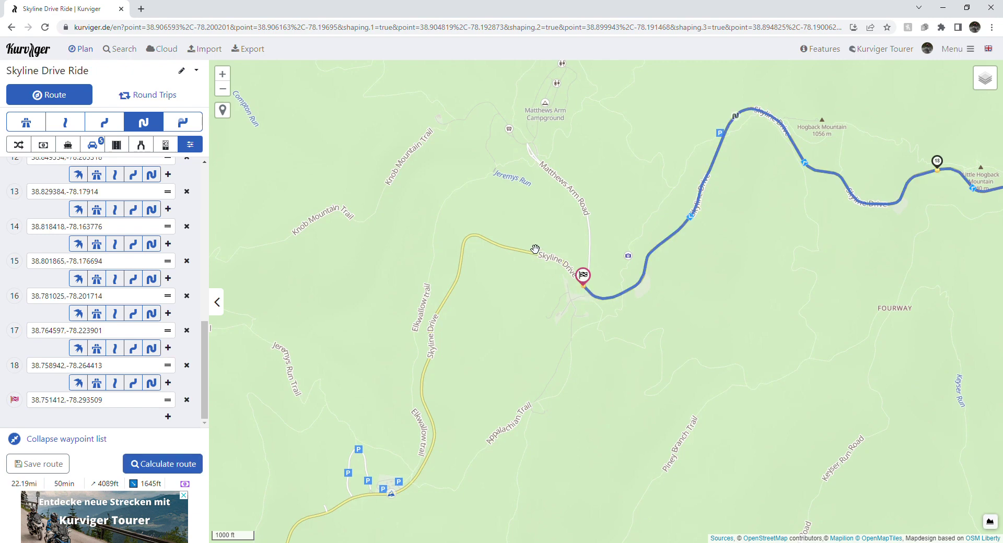
{"action": "left_click", "coordinate": [463, 290]}
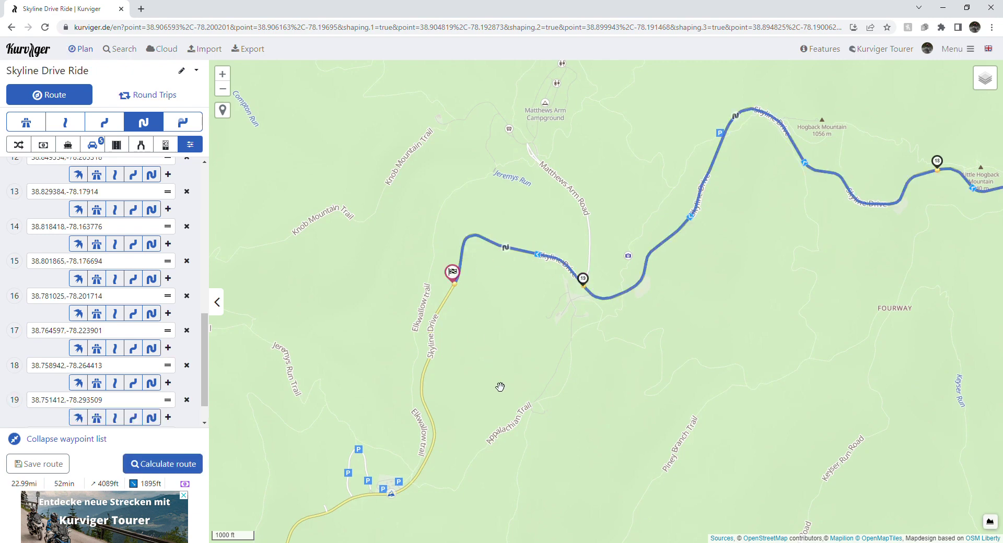
Add more stops down Skyline Drive toward Thornton Gap, reaching 27.99 mi
{"action": "left_click_drag", "start_coordinate": [501, 397], "coordinate": [544, 127]}
{"action": "left_click", "coordinate": [342, 219]}
{"action": "left_click_drag", "start_coordinate": [443, 330], "coordinate": [508, 150]}
{"action": "left_click_drag", "start_coordinate": [367, 424], "coordinate": [437, 164]}
{"action": "left_click", "coordinate": [457, 293]}
{"action": "left_click_drag", "start_coordinate": [483, 409], "coordinate": [571, 293]}
{"action": "left_click_drag", "start_coordinate": [495, 410], "coordinate": [504, 332]}
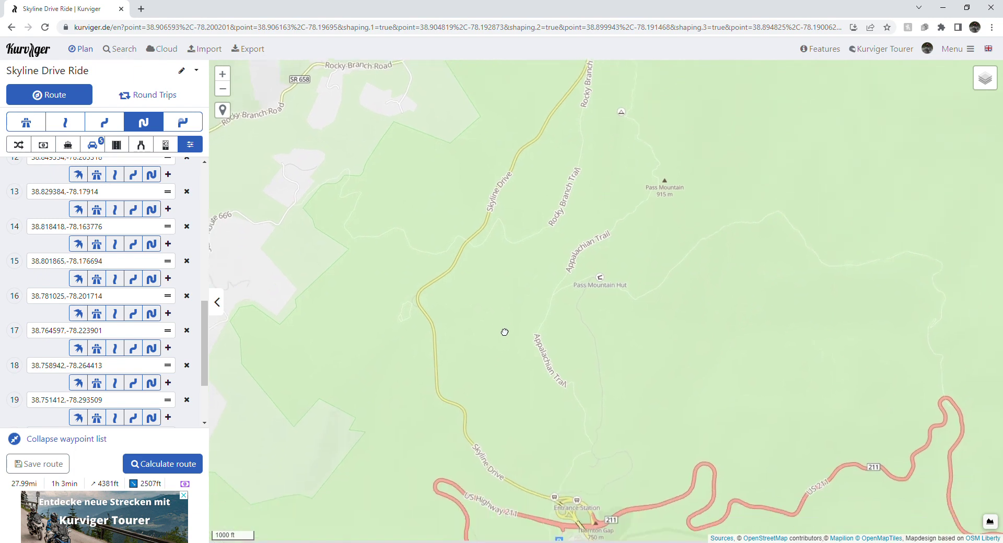
{"action": "left_click_drag", "start_coordinate": [412, 470], "coordinate": [618, 302]}
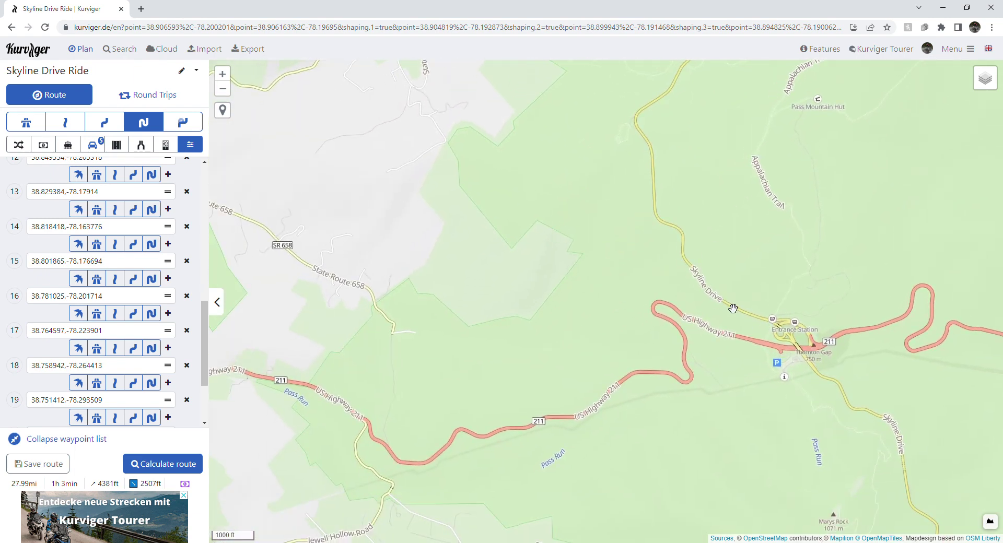
Add a waypoint north of Thornton Gap and end at the Skyline Drive/US 211 crossing (31.44 mi)
{"action": "left_click", "coordinate": [711, 294]}
{"action": "scroll", "coordinate": [726, 329], "scroll_direction": "up", "scroll_amount": 4}
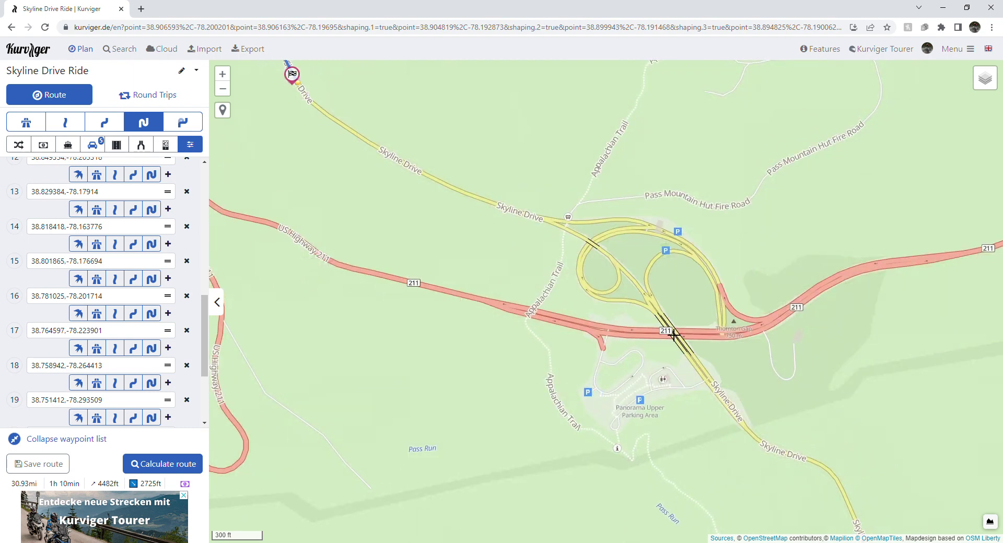
{"action": "scroll", "coordinate": [674, 336], "scroll_direction": "up", "scroll_amount": 2}
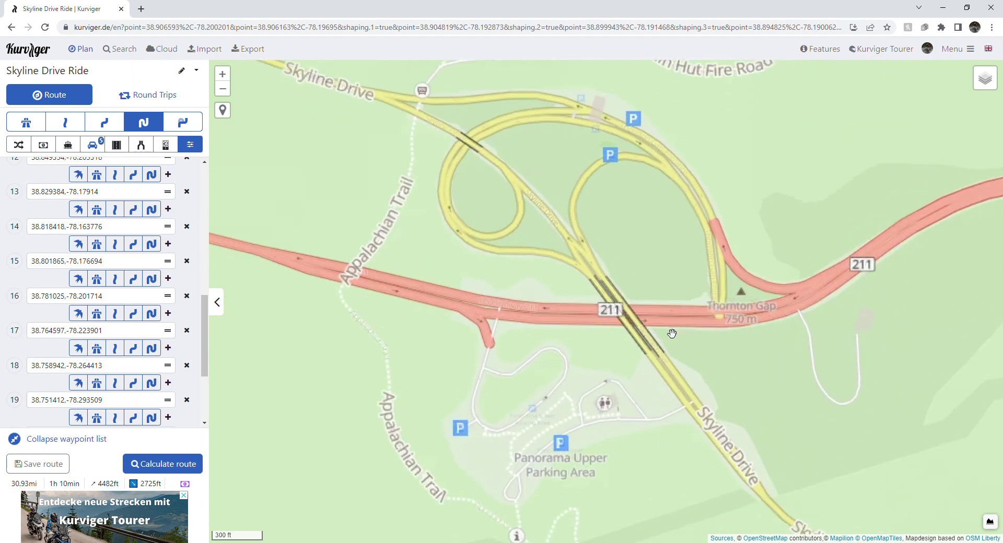
{"action": "left_click", "coordinate": [614, 309]}
{"action": "scroll", "coordinate": [608, 308], "scroll_direction": "down", "scroll_amount": 3}
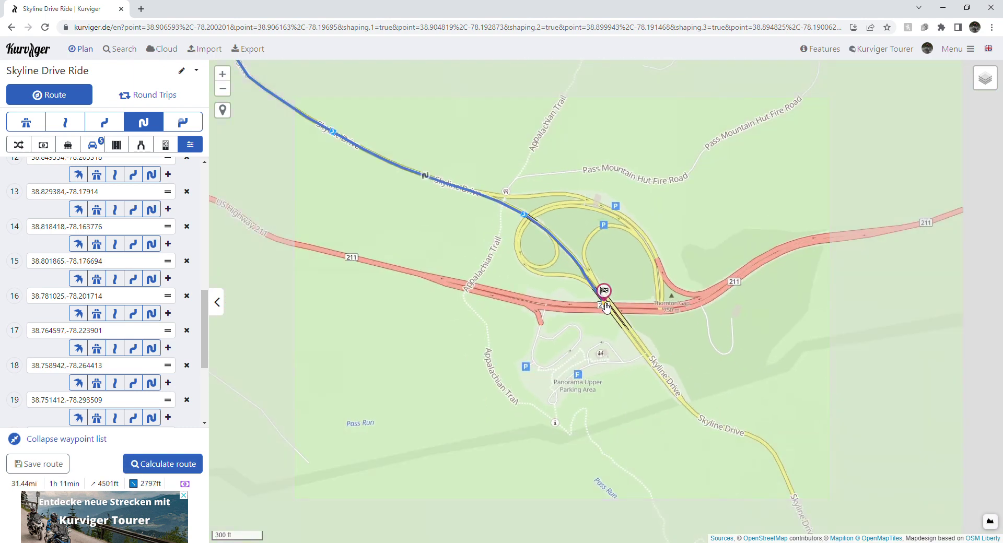
{"action": "scroll", "coordinate": [606, 308], "scroll_direction": "down", "scroll_amount": 3}
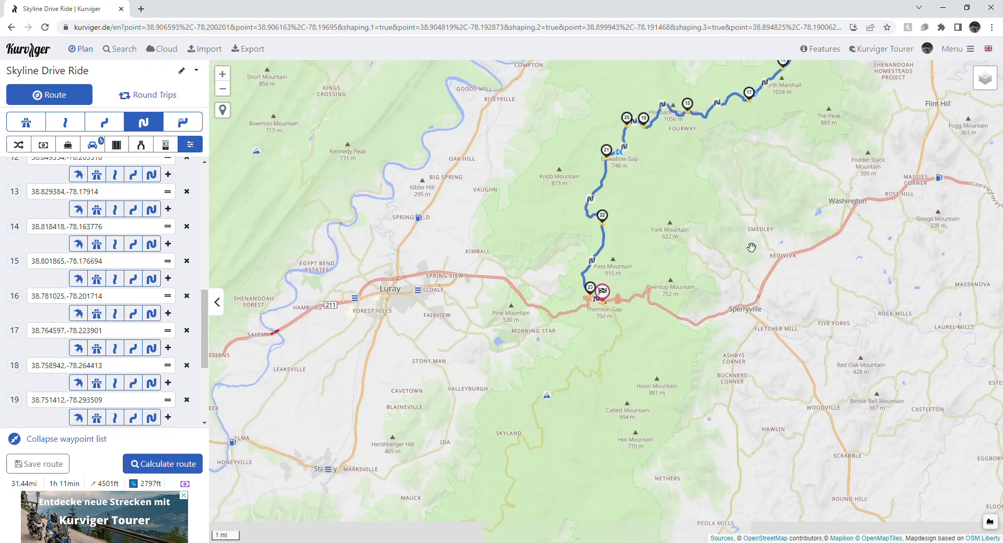
{"action": "left_click_drag", "start_coordinate": [736, 260], "coordinate": [633, 354]}
{"action": "scroll", "coordinate": [634, 353], "scroll_direction": "down", "scroll_amount": 2}
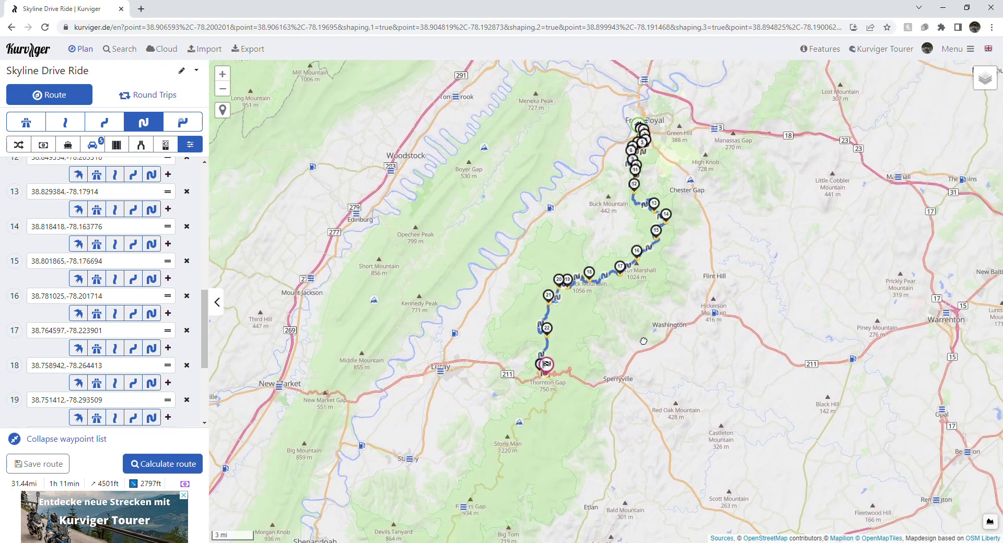
{"action": "scroll", "coordinate": [580, 319], "scroll_direction": "up", "scroll_amount": 3}
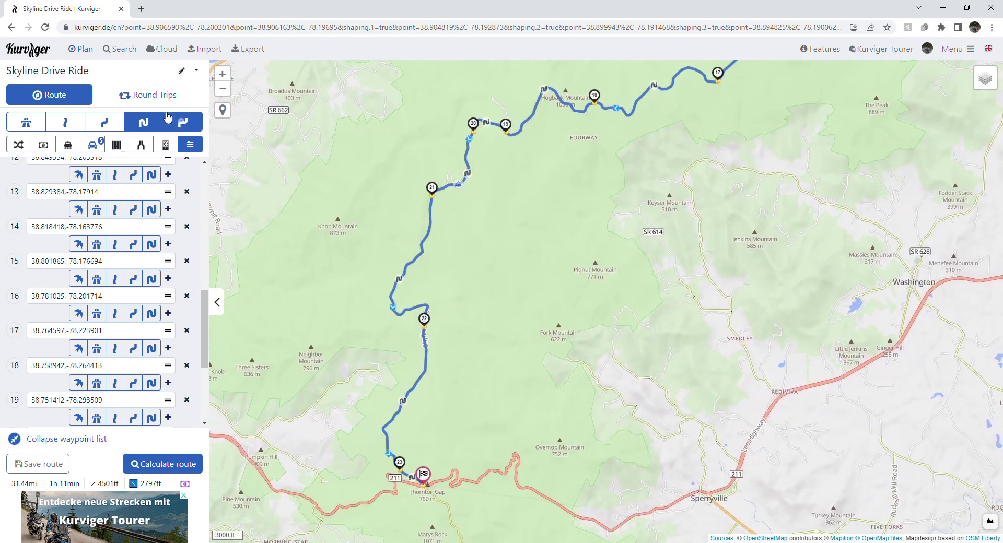
Set the export options to GPX (*.gpx), Track only, with Medium additional waypoints
{"action": "left_click", "coordinate": [256, 52]}
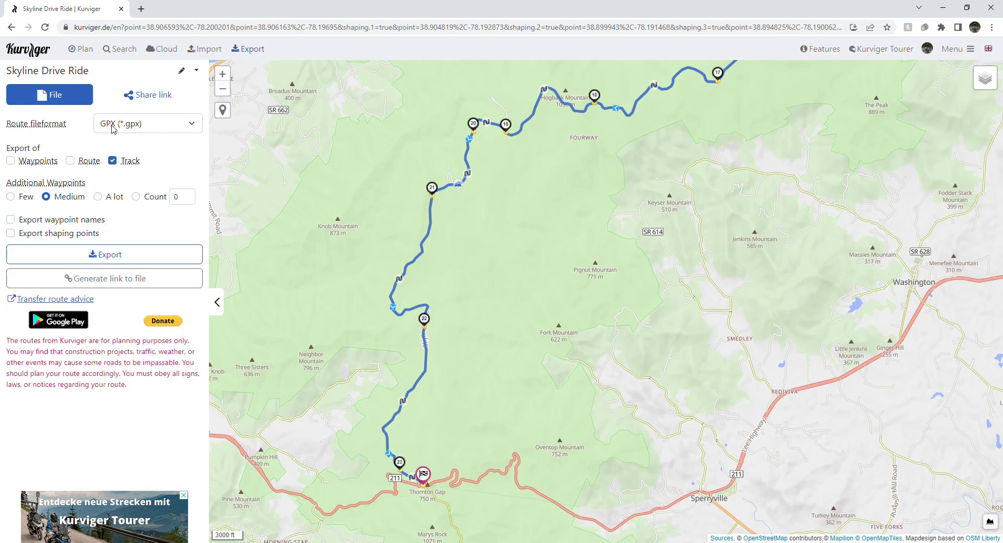
{"action": "left_click", "coordinate": [193, 127]}
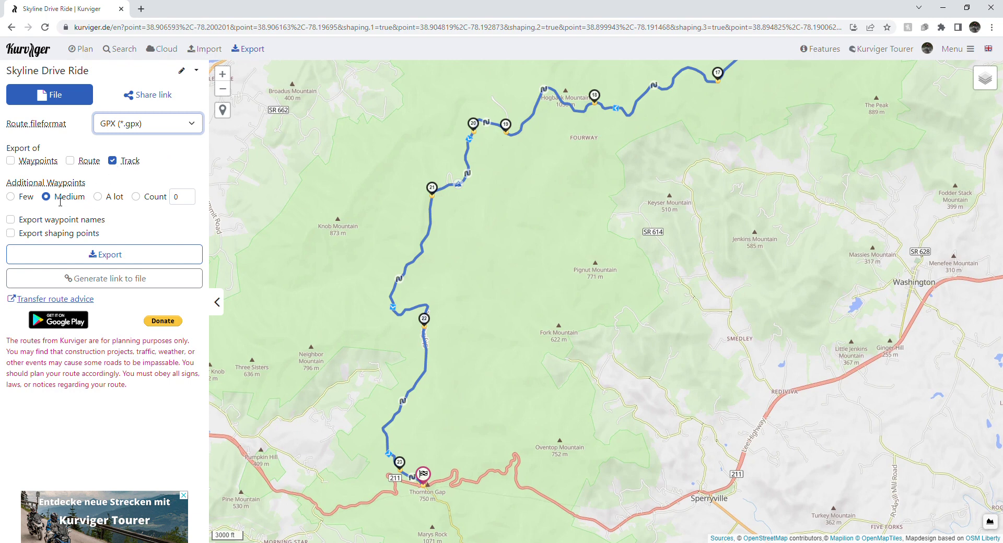
{"action": "left_click_drag", "start_coordinate": [54, 198], "coordinate": [89, 204]}
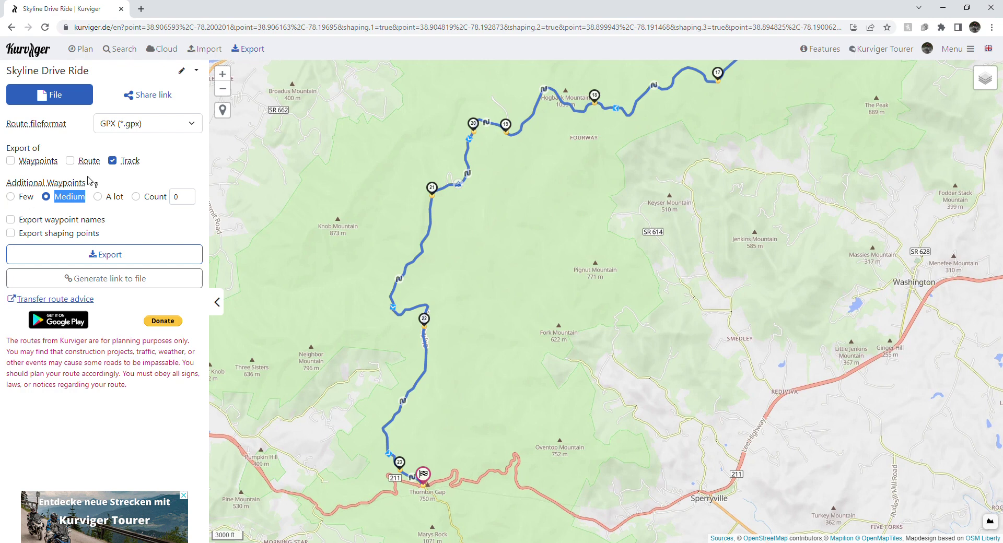
{"action": "left_click", "coordinate": [11, 197]}
{"action": "left_click", "coordinate": [45, 197]}
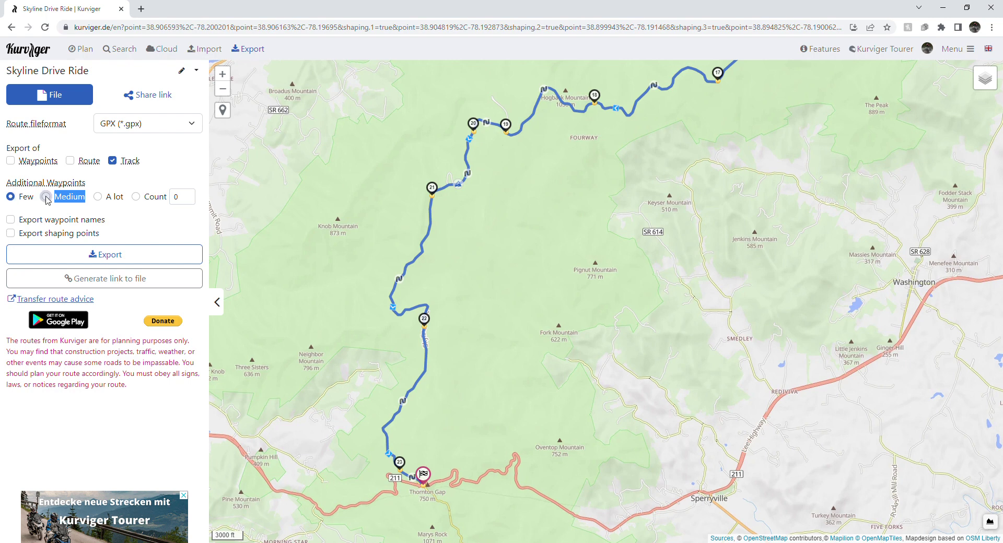
Download the Skyline Drive Ride route as a .gpx file
{"action": "left_click", "coordinate": [108, 255]}
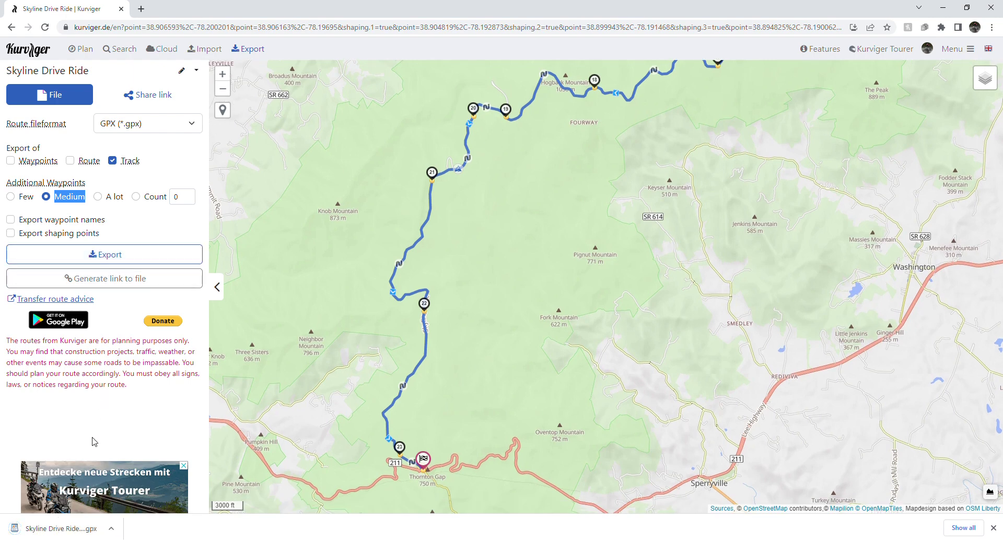